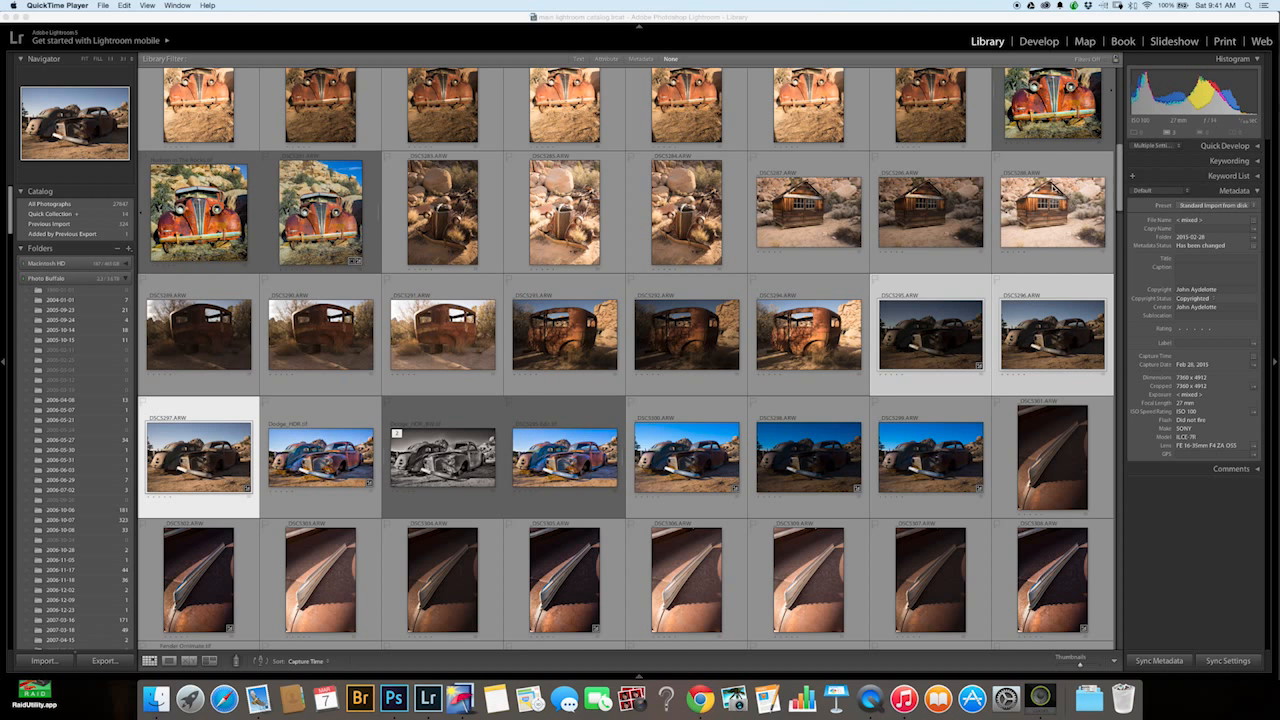
- Open the selected car photo _DSC5297.ARW for developing and cool its white balance temperature slightly
left_click(1048, 44)
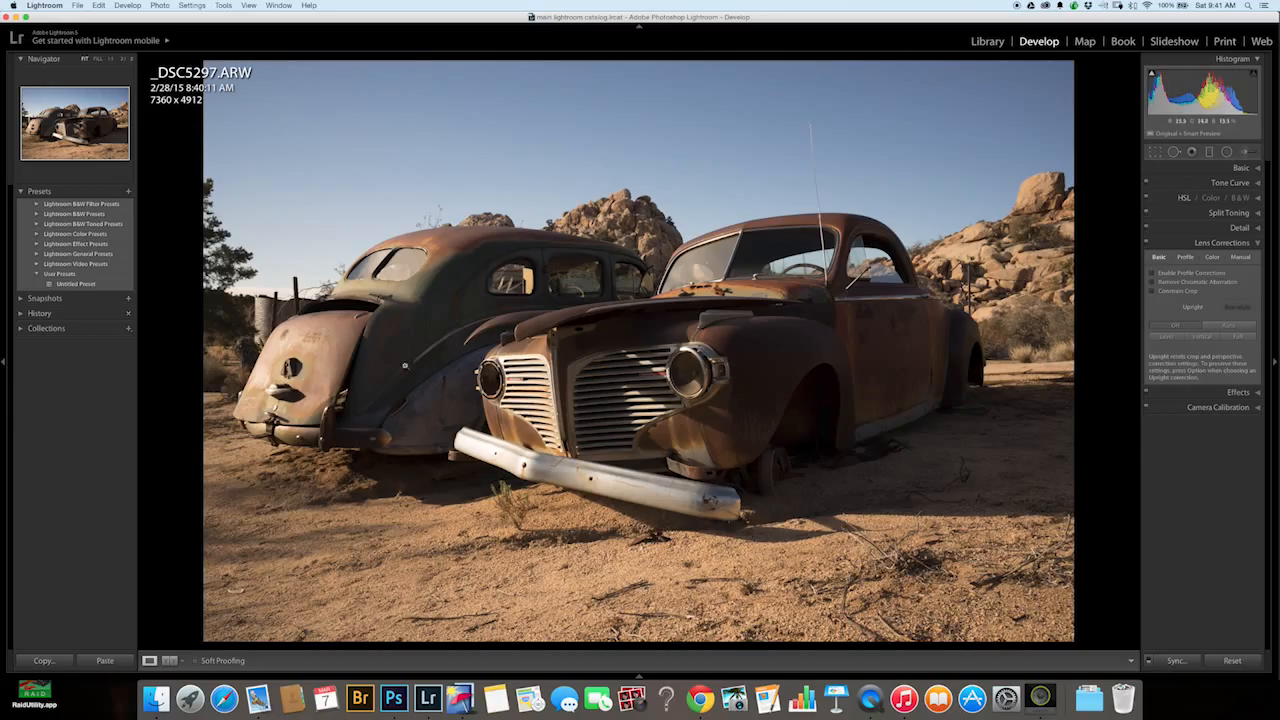
left_click(1258, 169)
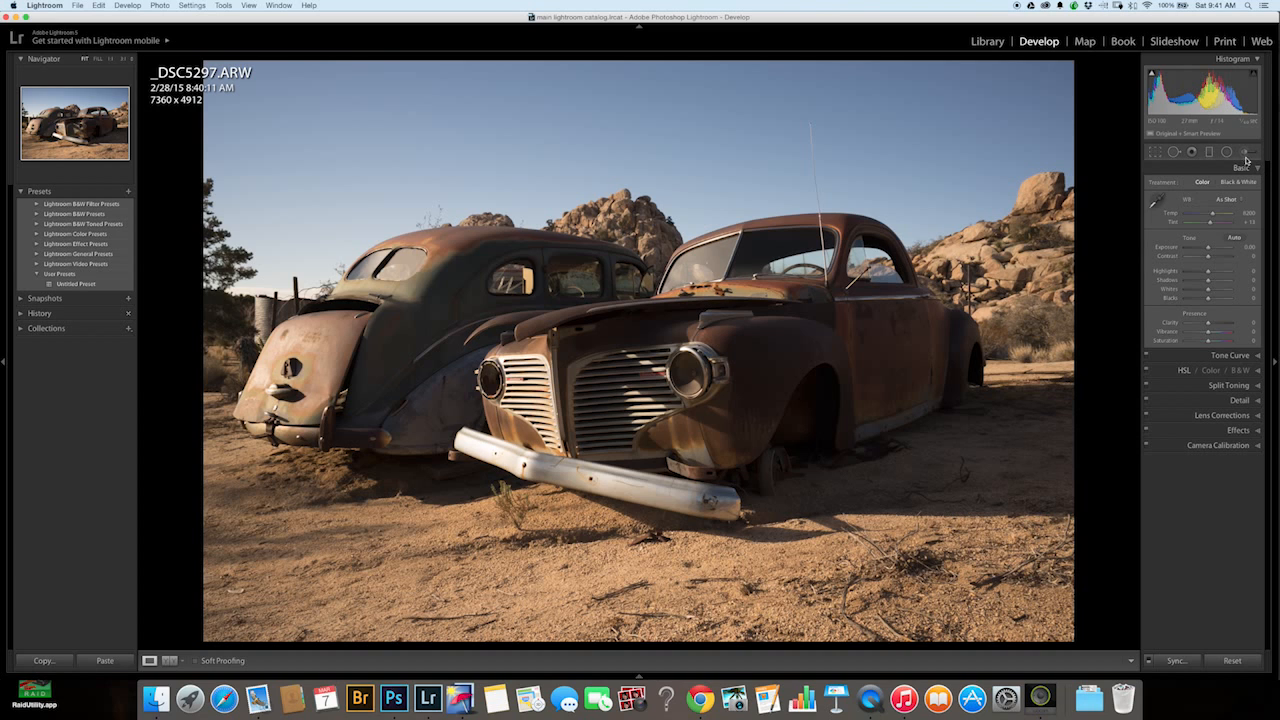
left_click_drag(1213, 216, 1208, 216)
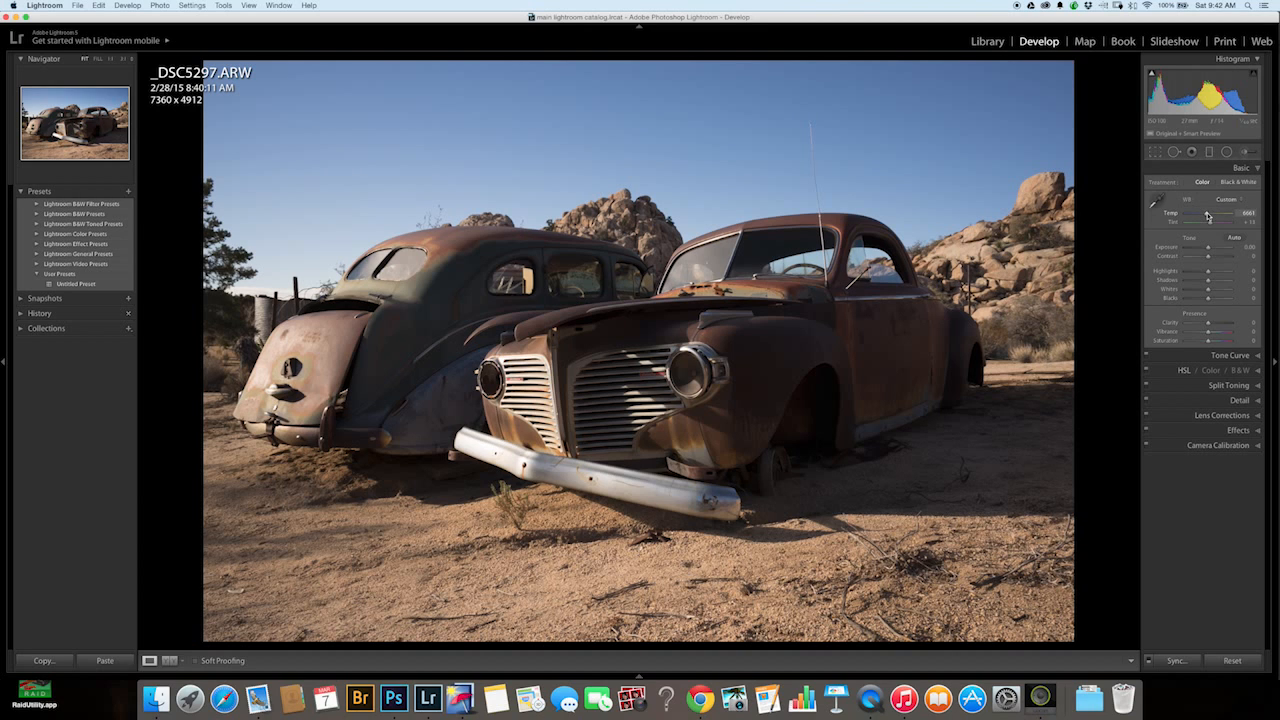
- Change the photo's camera calibration profile to SonyA7r_Daylight
left_click(1257, 445)
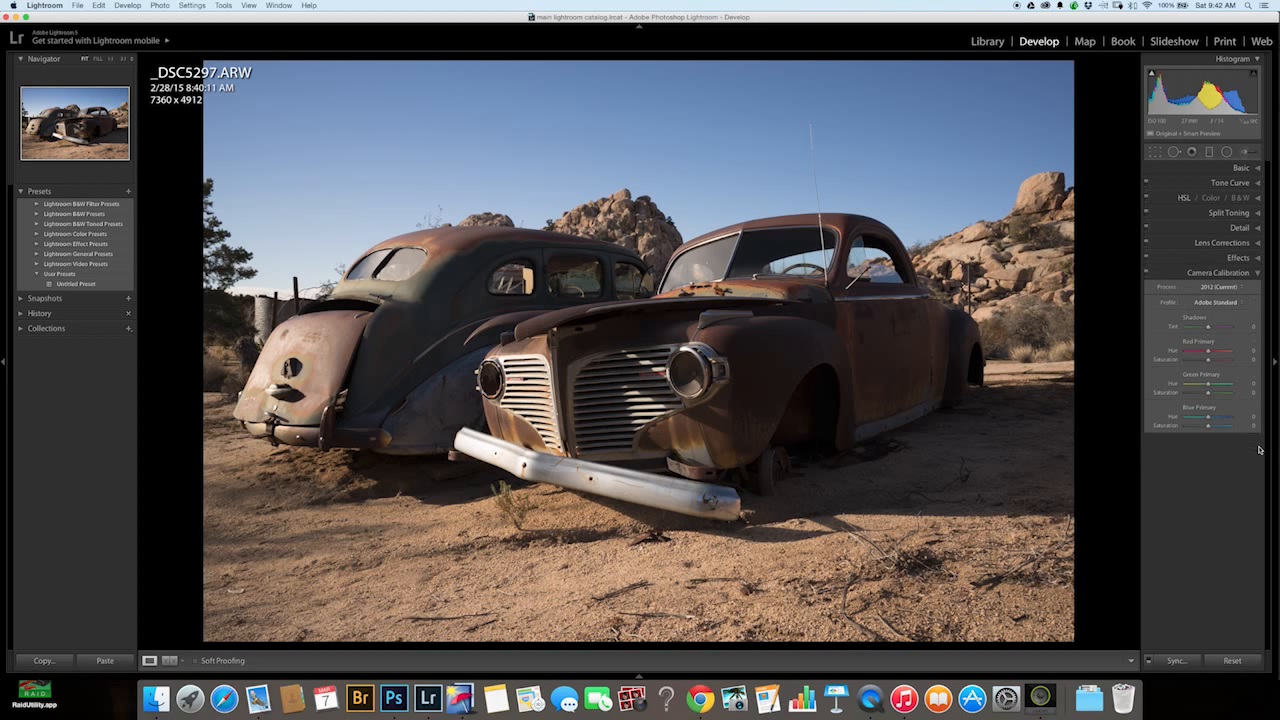
left_click(1223, 305)
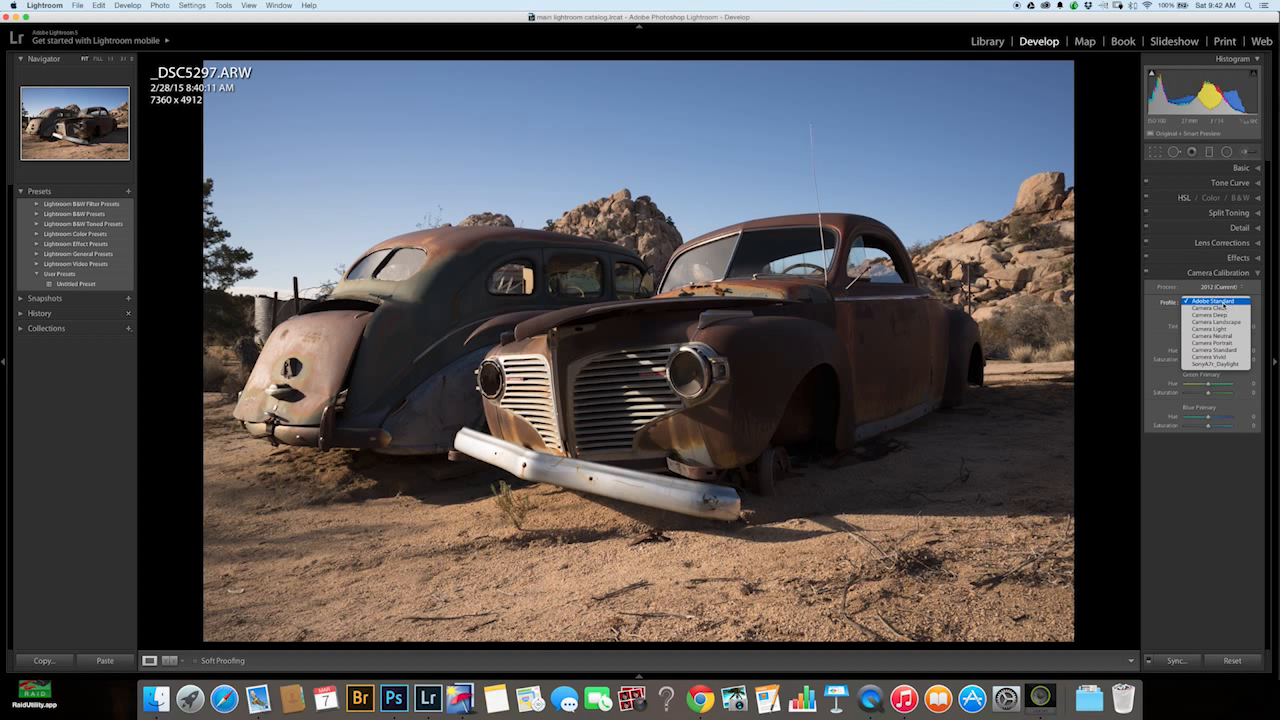
left_click(1200, 364)
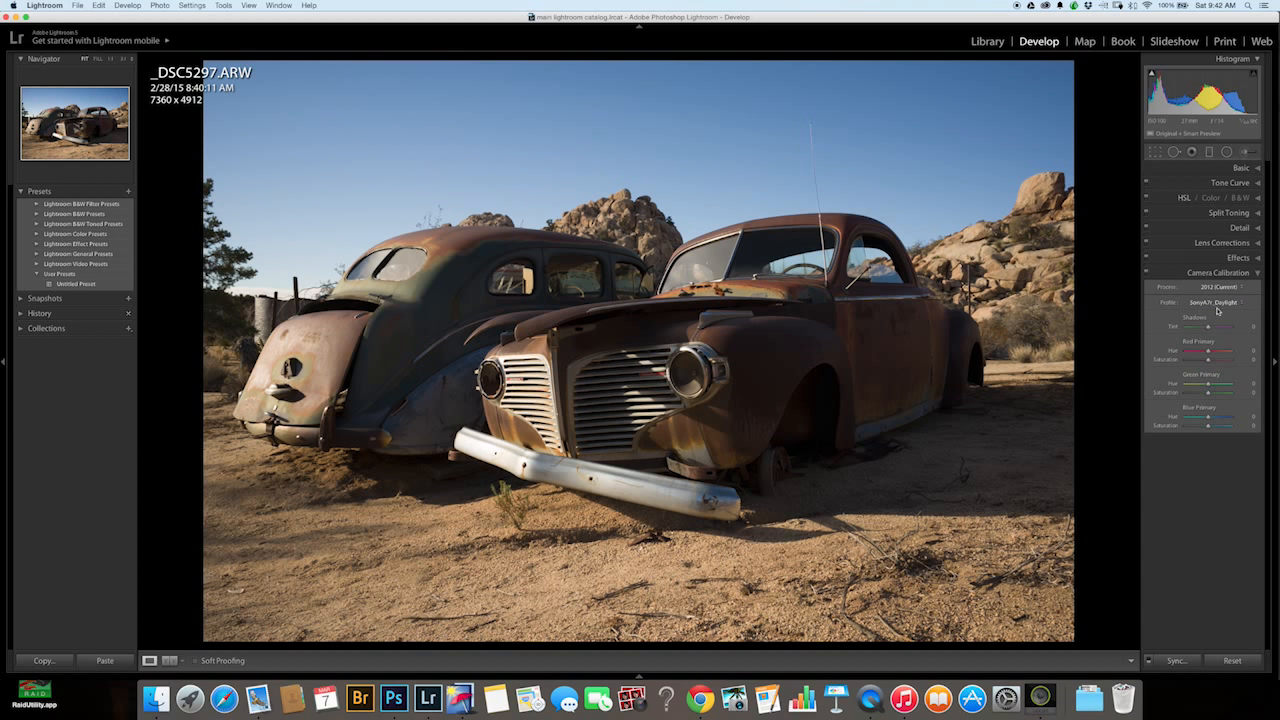
- Enable lens profile corrections and chromatic aberration removal for the photo
left_click(1255, 243)
left_click(1153, 273)
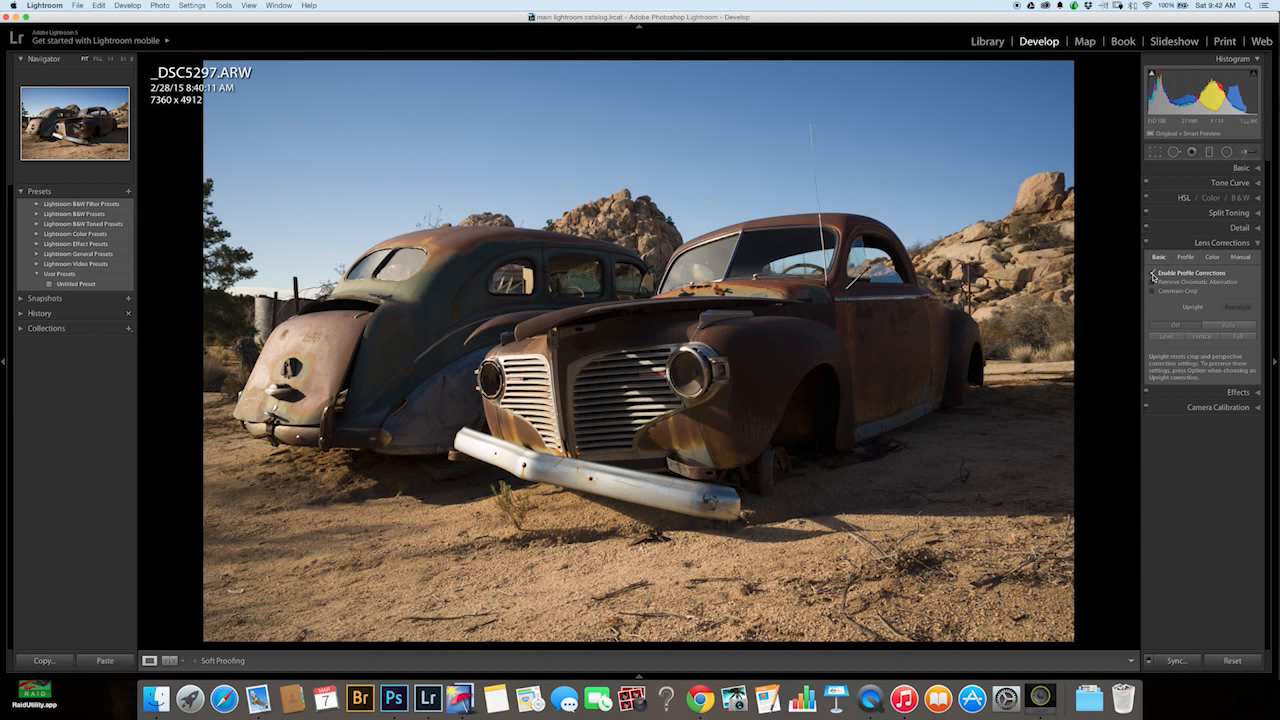
left_click(1152, 282)
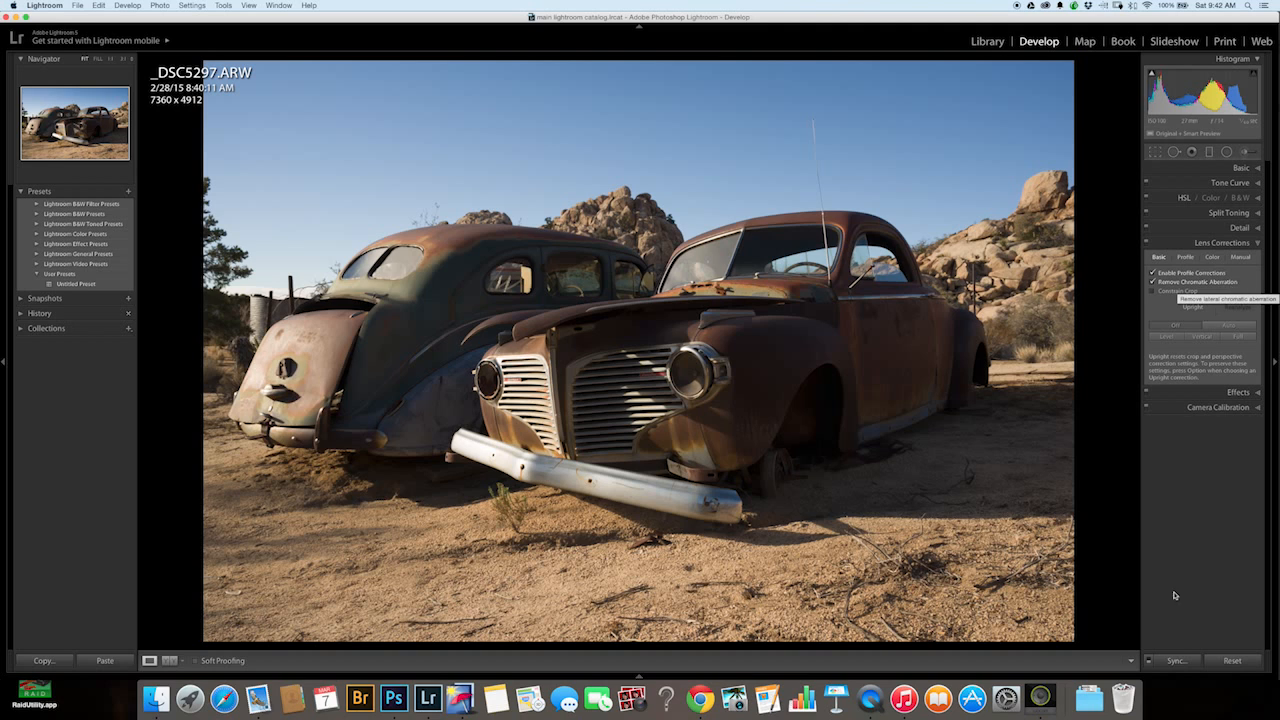
- Synchronize all of the photo's develop settings to the other selected exposures of the two cars, finishing in the Library
left_click(1177, 661)
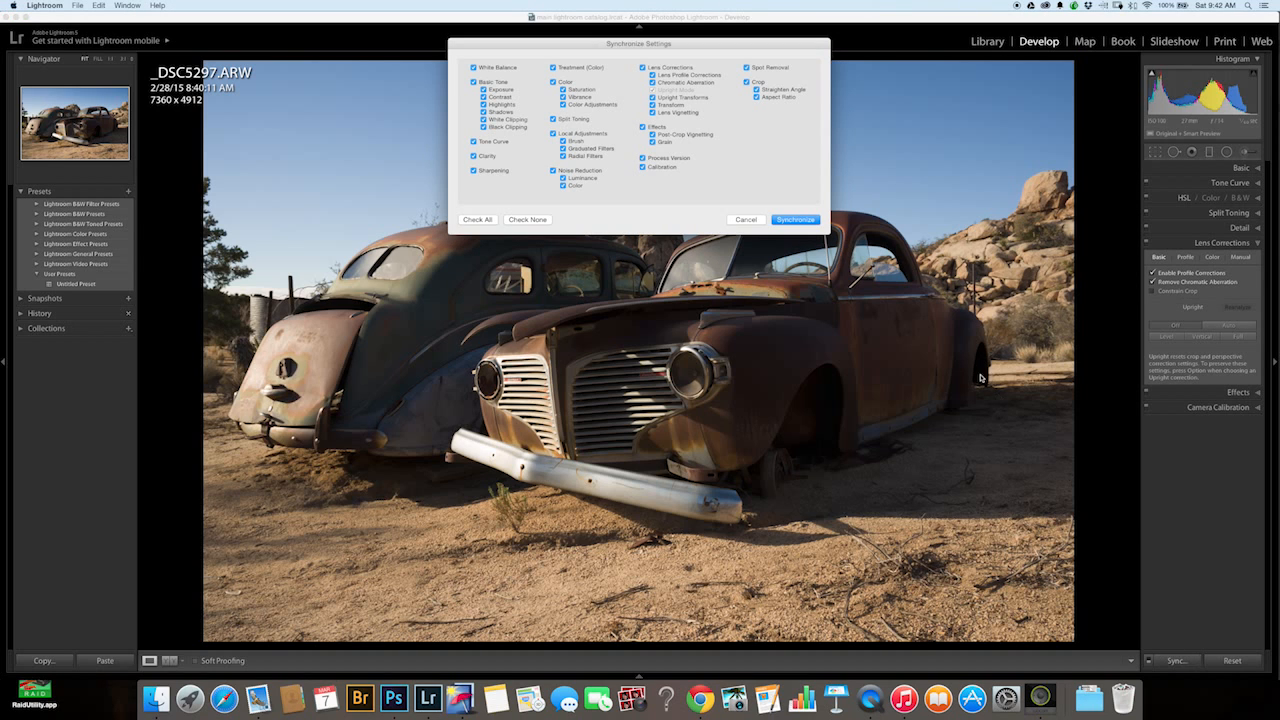
left_click(796, 219)
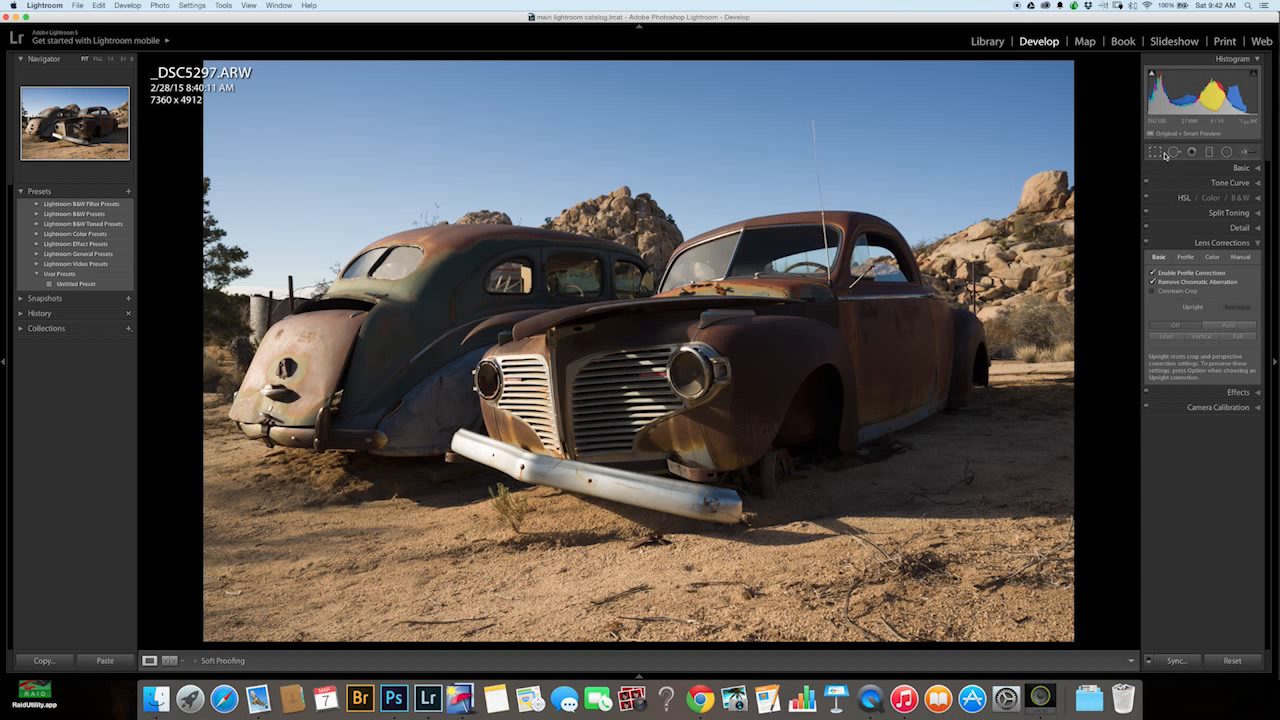
left_click(987, 41)
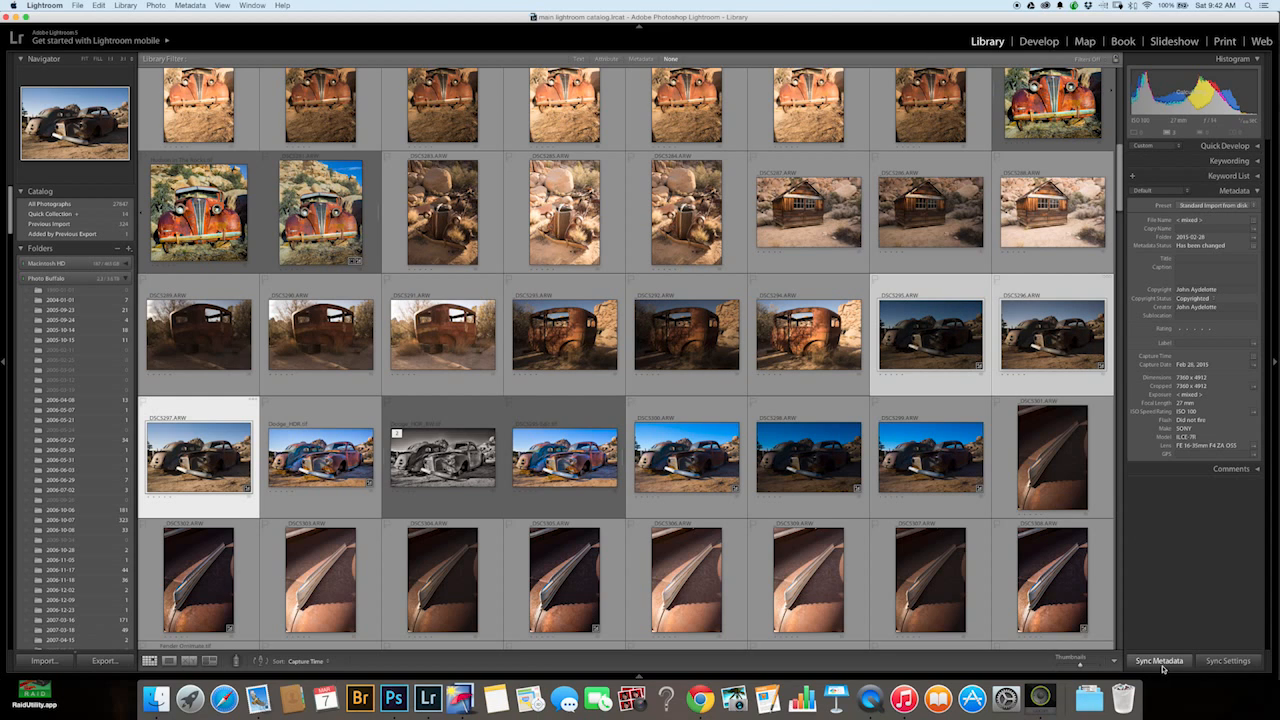
left_click(1218, 664)
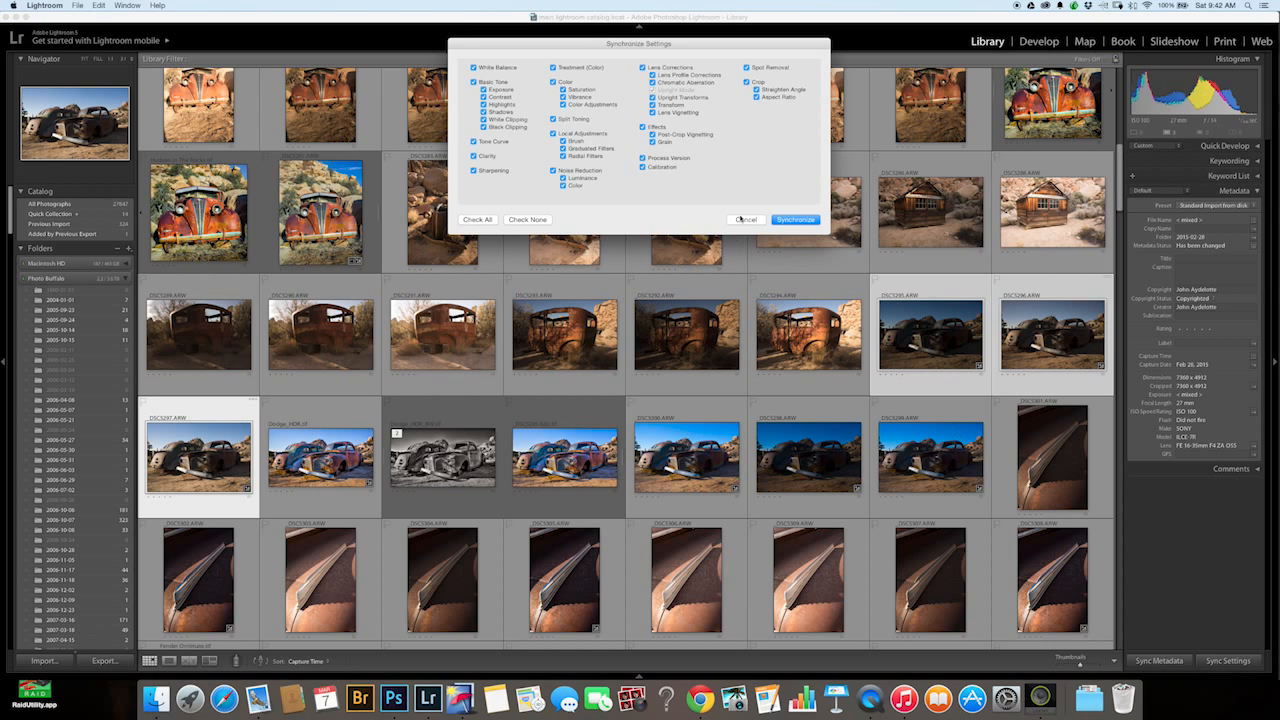
left_click(800, 220)
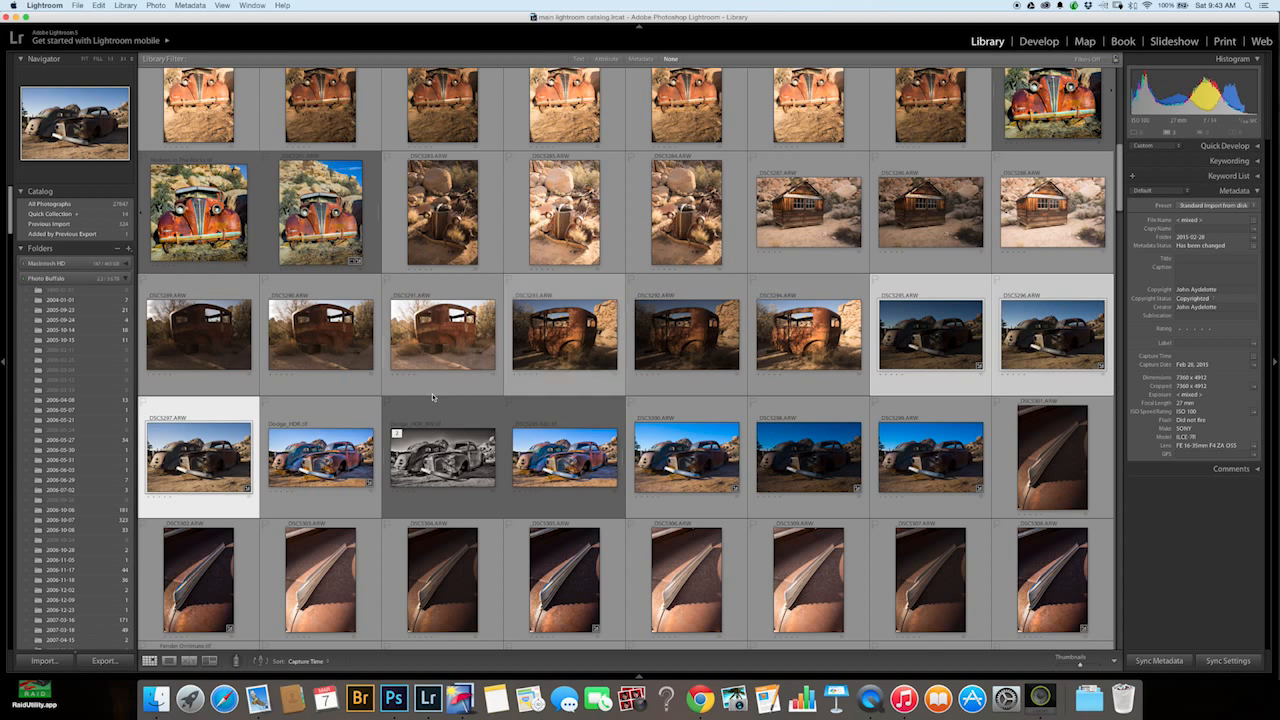
- Send the three selected car exposures to Merge to HDR Pro in Photoshop
scroll(205, 445, "up", 1)
right_click(207, 444)
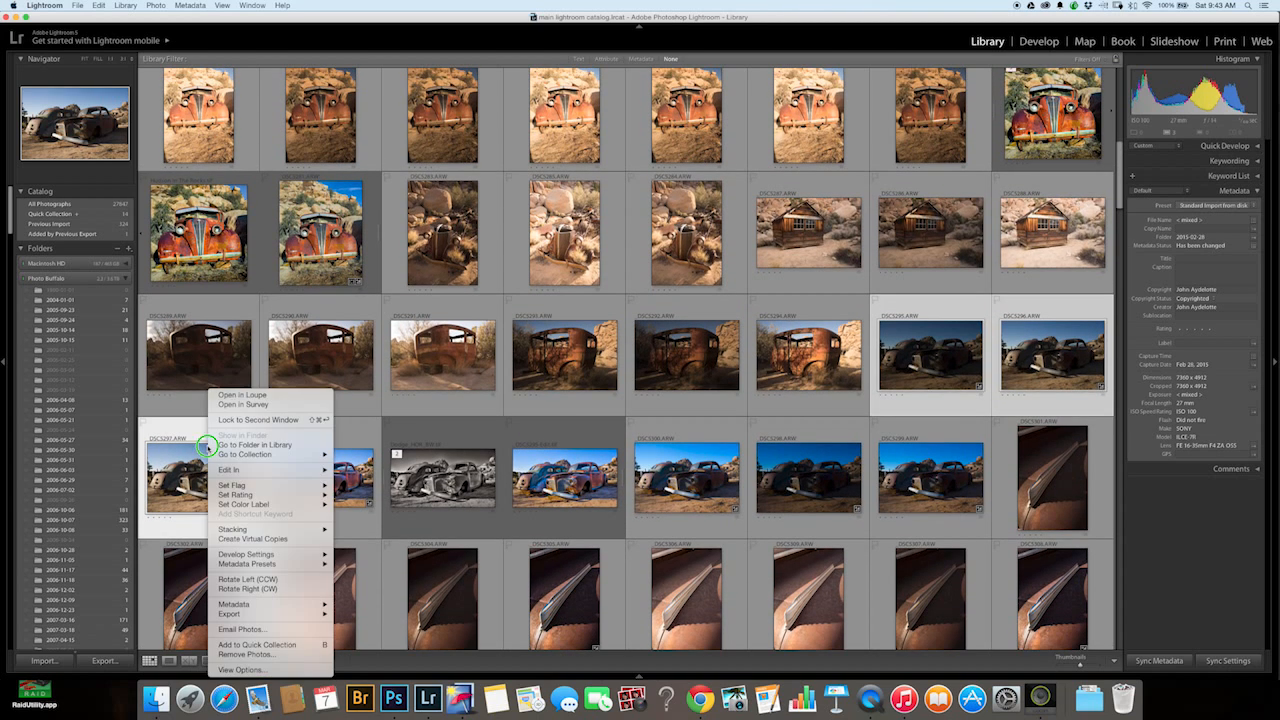
mouse_move(263, 474)
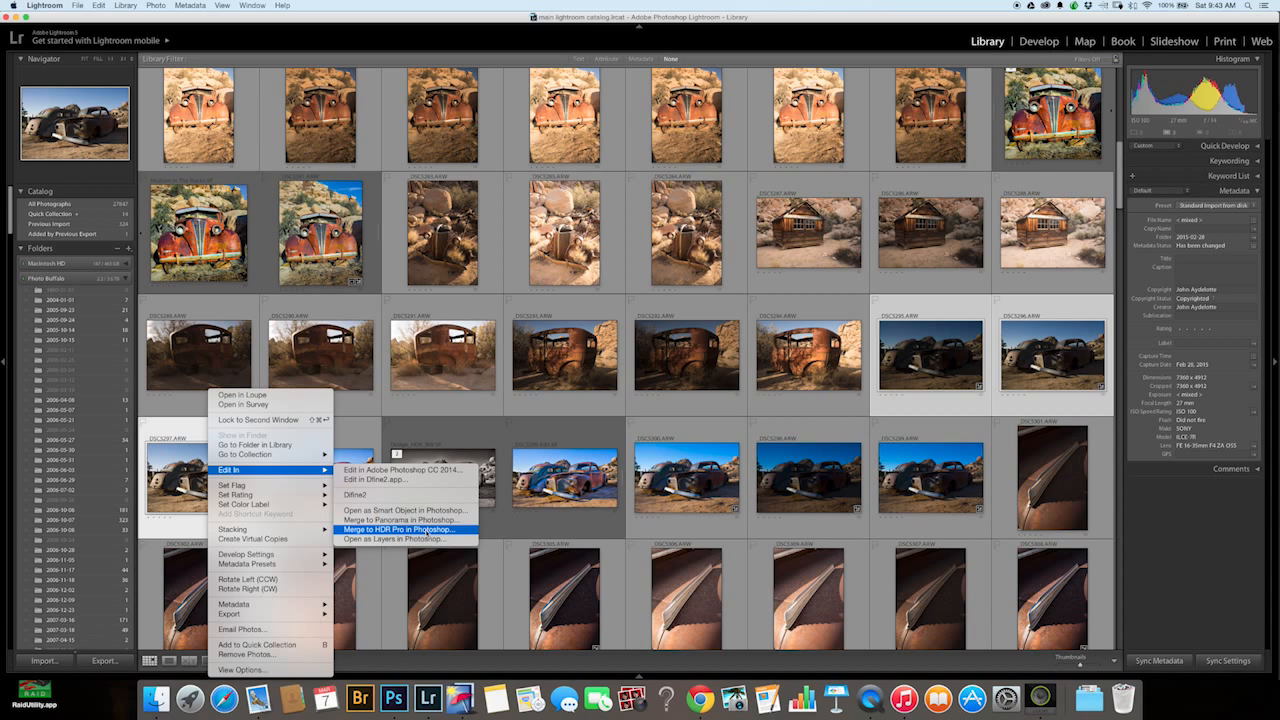
left_click(432, 530)
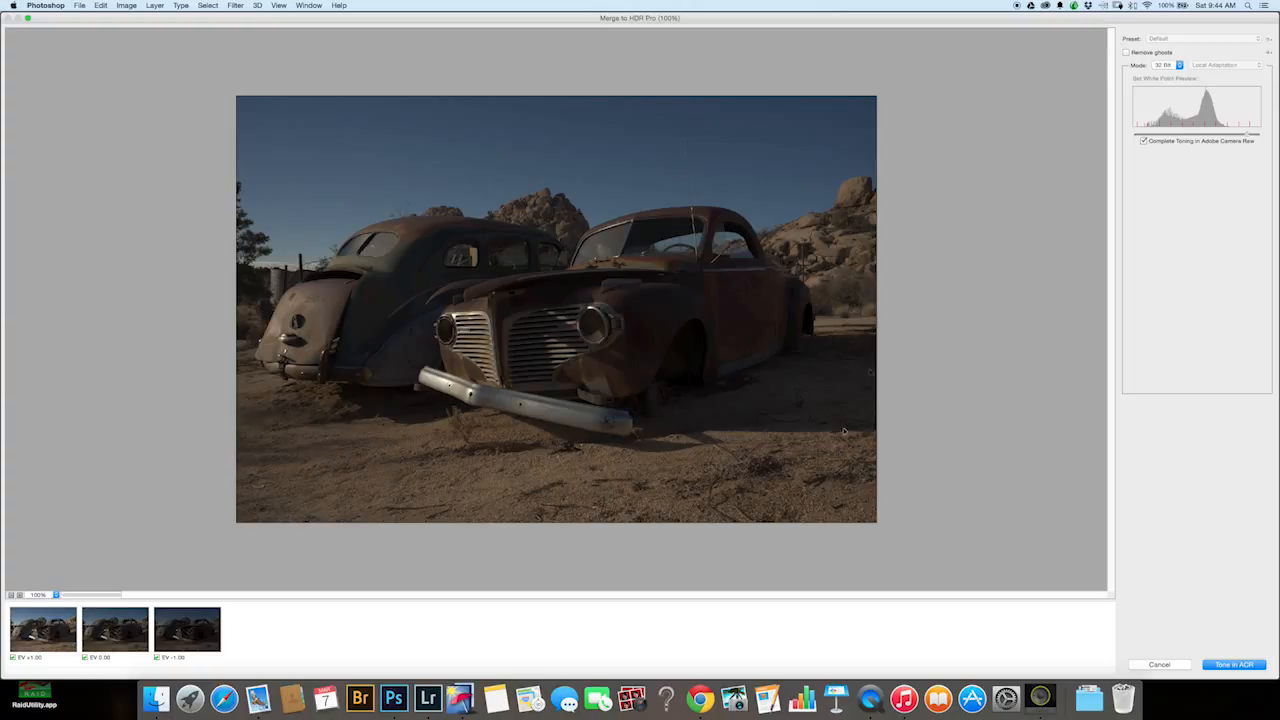
- Try the 8 Bit mode with Local Adaptation for the HDR merge
left_click(1171, 65)
left_click(1172, 74)
left_click(1171, 67)
left_click(1171, 74)
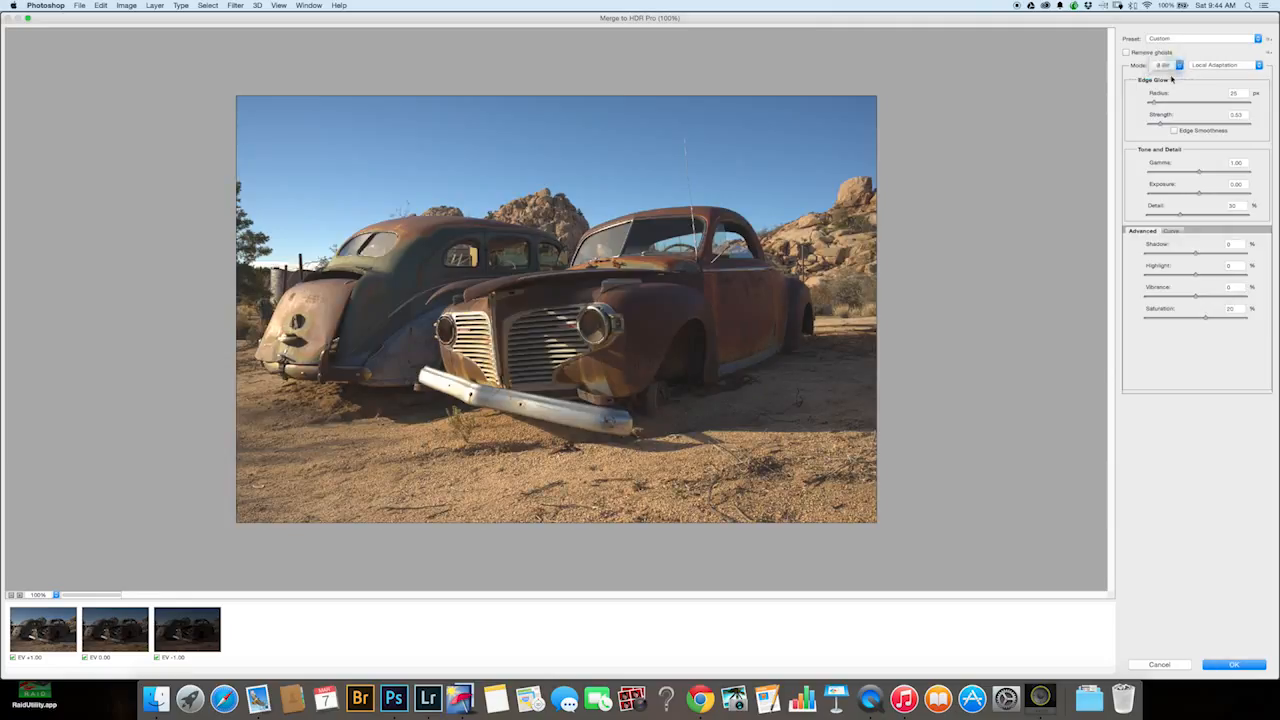
- Set the HDR merge mode to 32 Bit and proceed with toning in Adobe Camera Raw
left_click(1166, 65)
left_click(1161, 50)
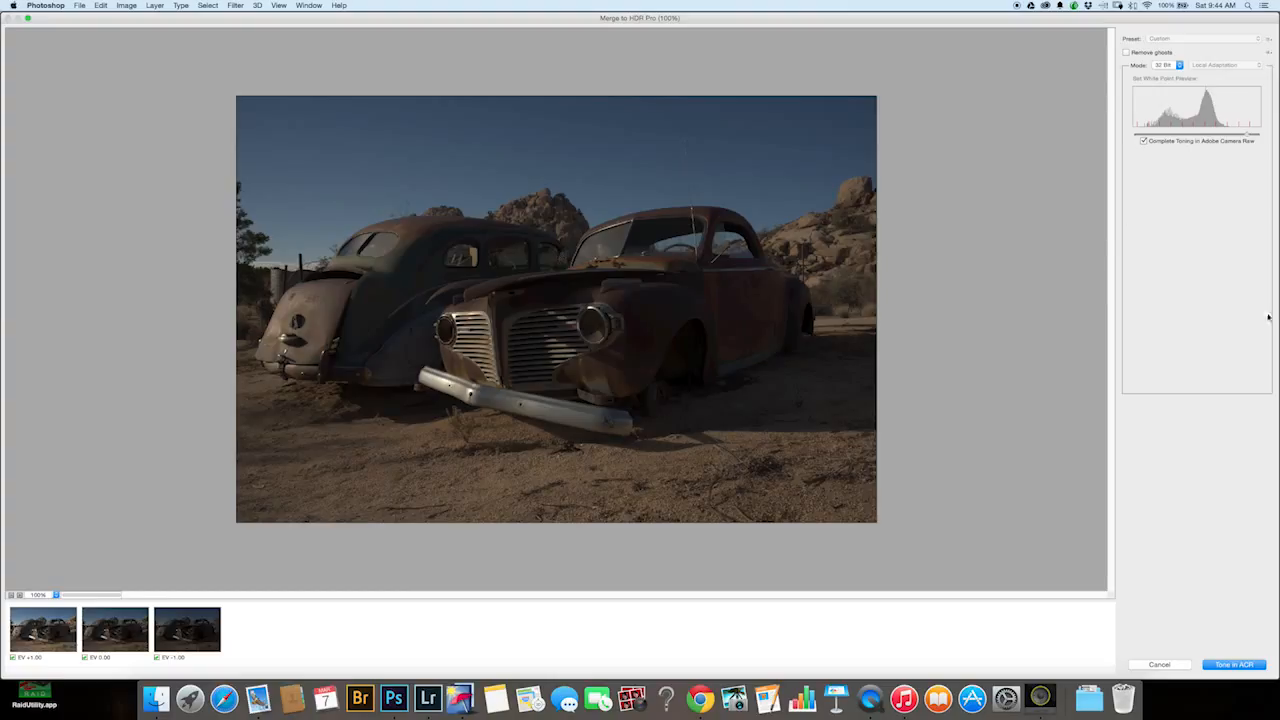
left_click(1229, 666)
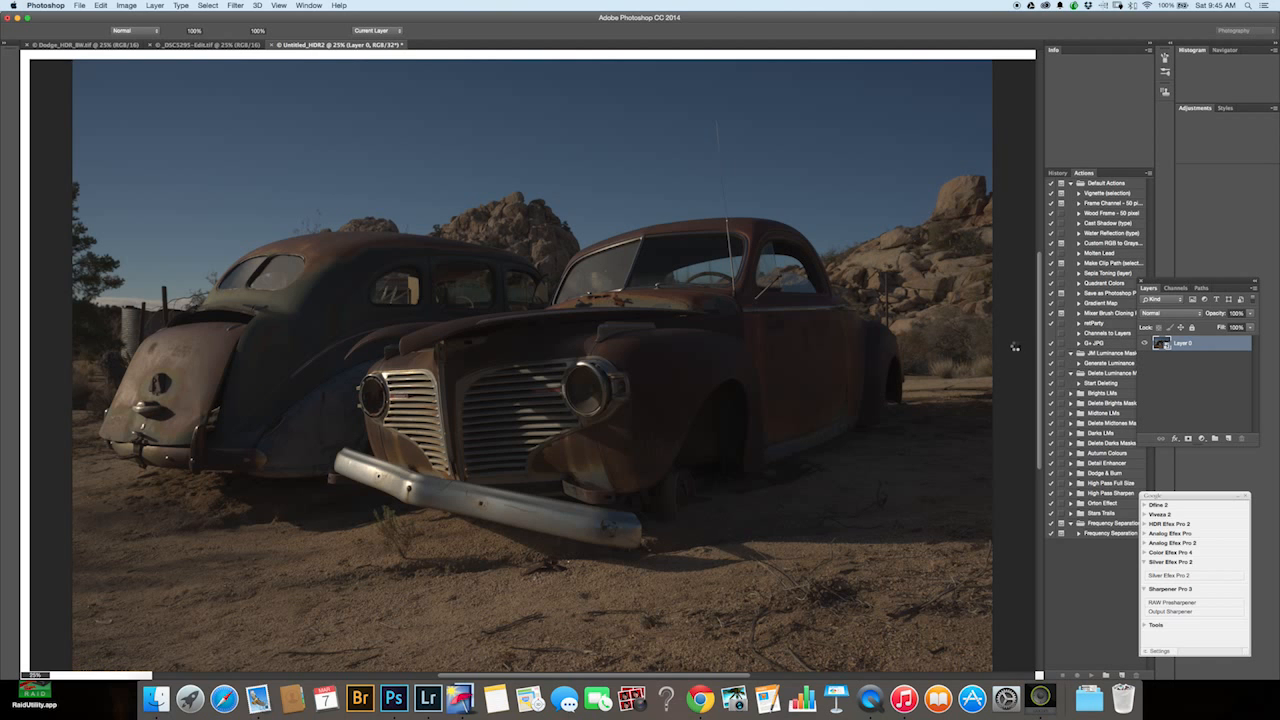
- Open the Camera Raw Filter on the merged HDR layer and set the exposure to +1.00
key("super+shift+a")
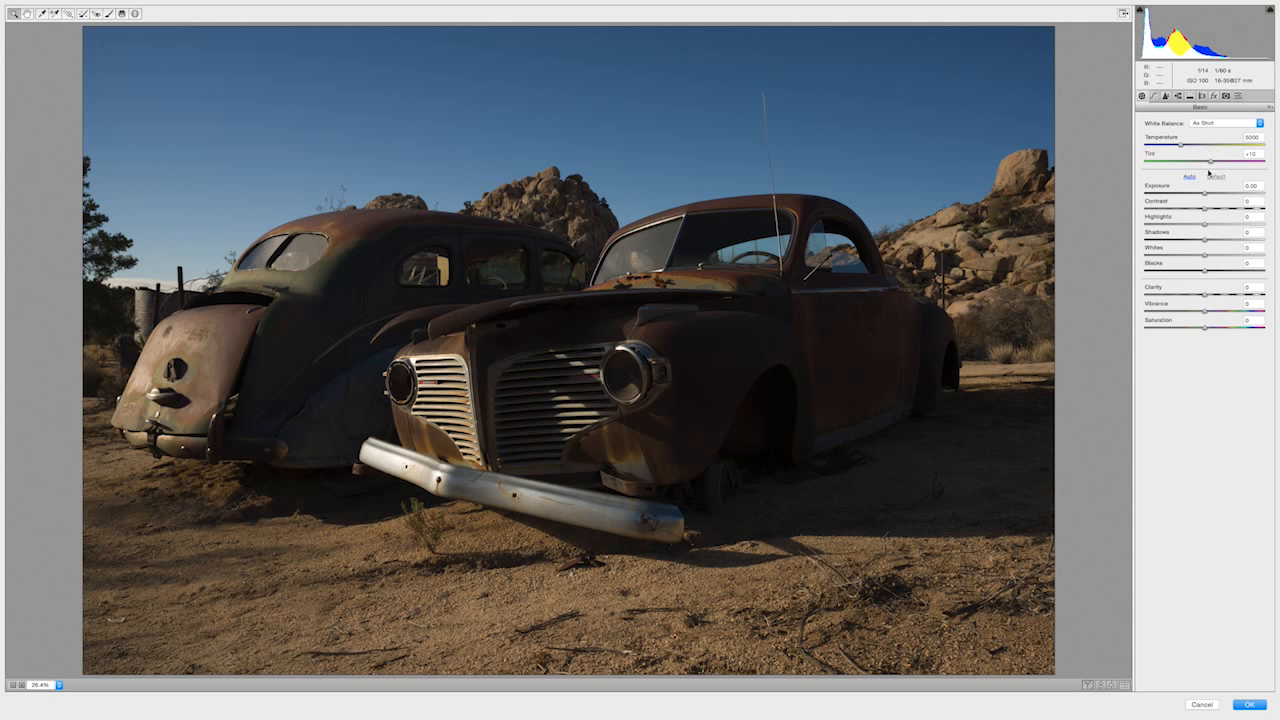
left_click_drag(1205, 197, 1213, 195)
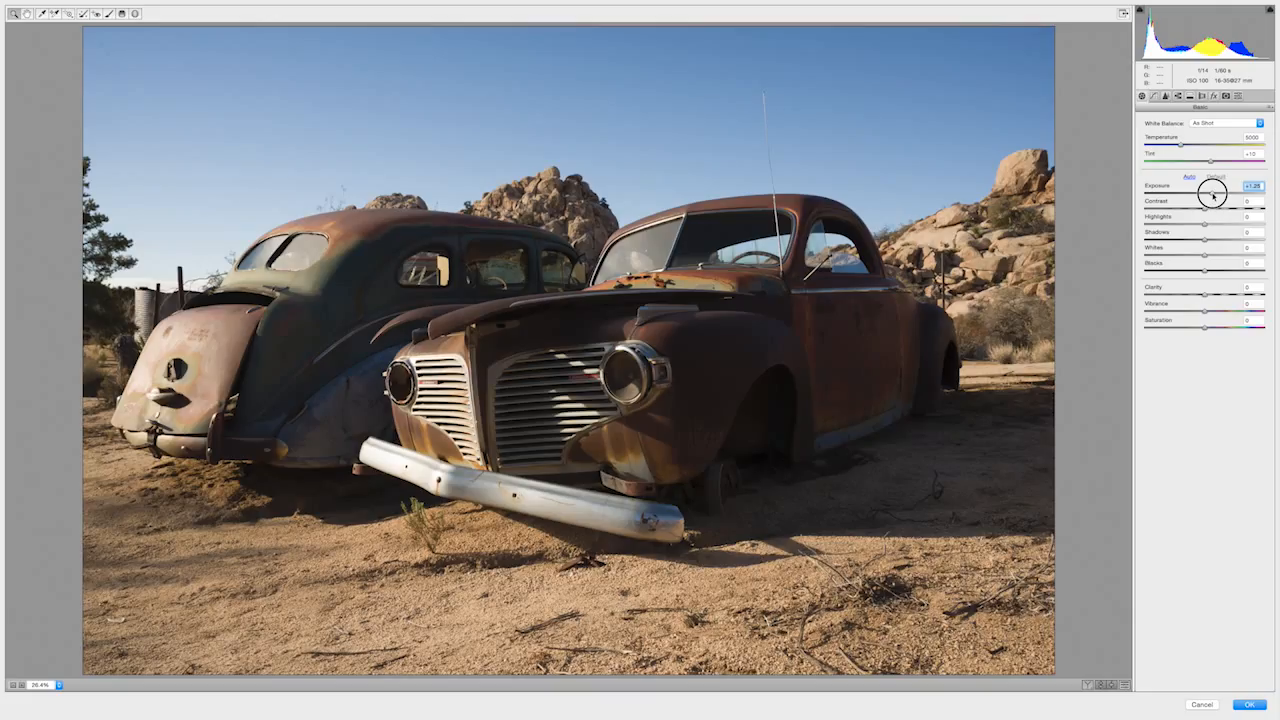
left_click(1213, 195, "alt")
left_click_drag(1213, 195, 1211, 194)
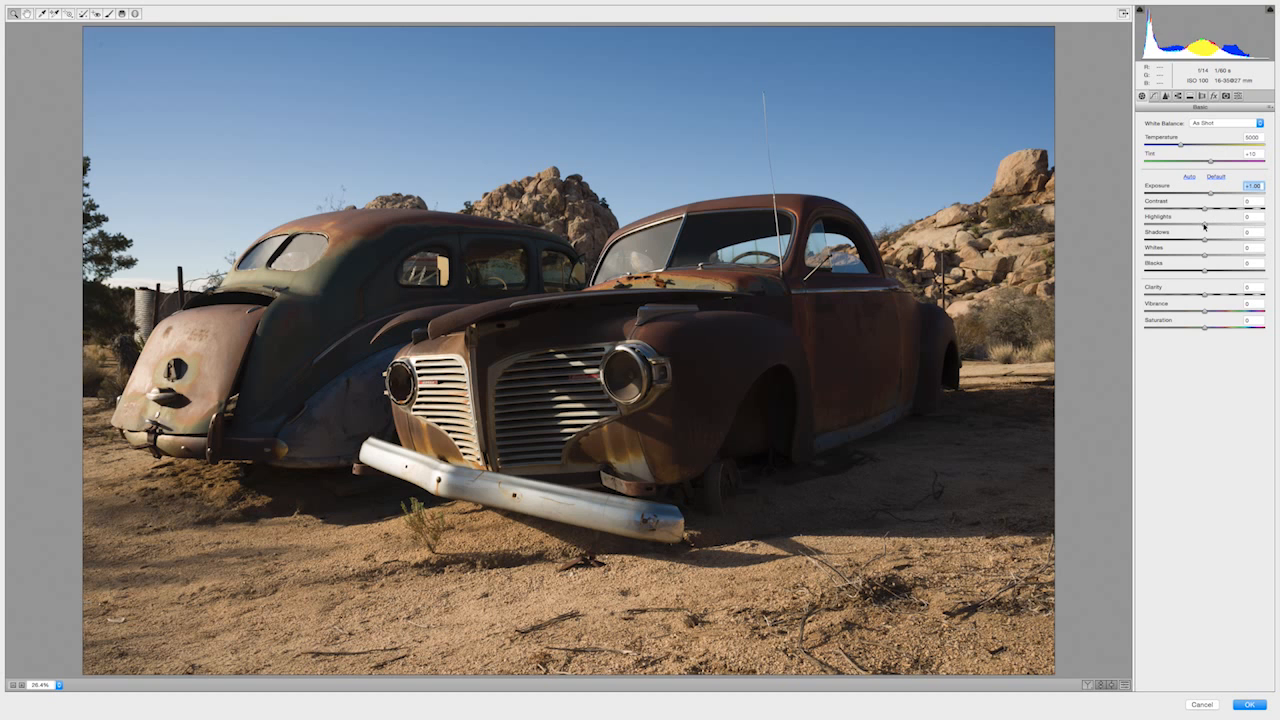
- Set the shadows to +100 and the highlights to -100, checking for clipping
left_click_drag(1206, 226, 1187, 227)
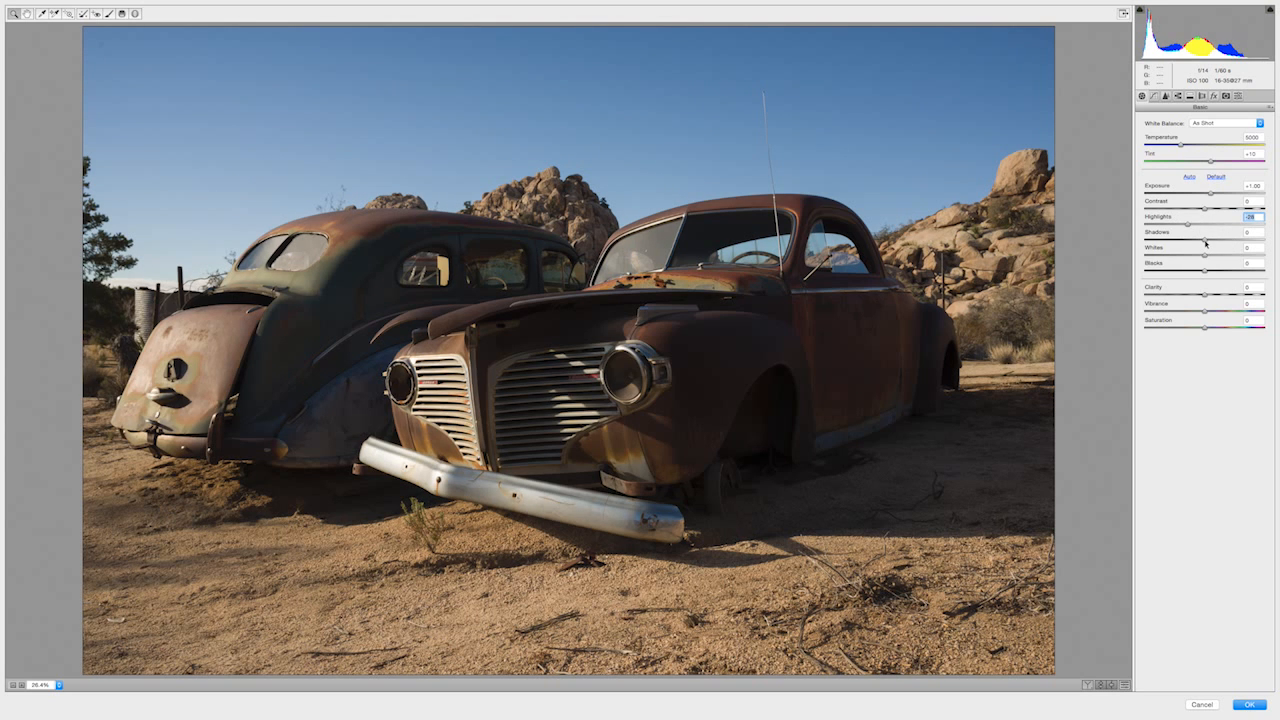
left_click(1205, 241, "alt")
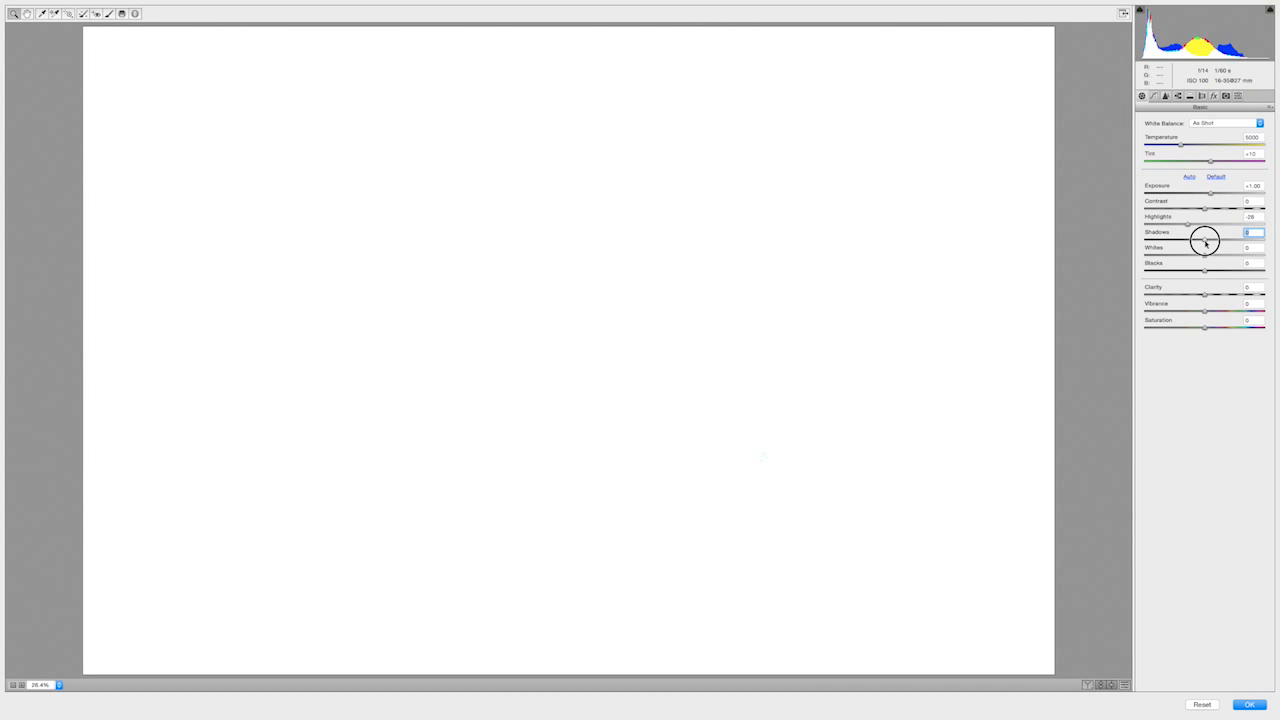
left_click_drag(1205, 241, 1278, 238)
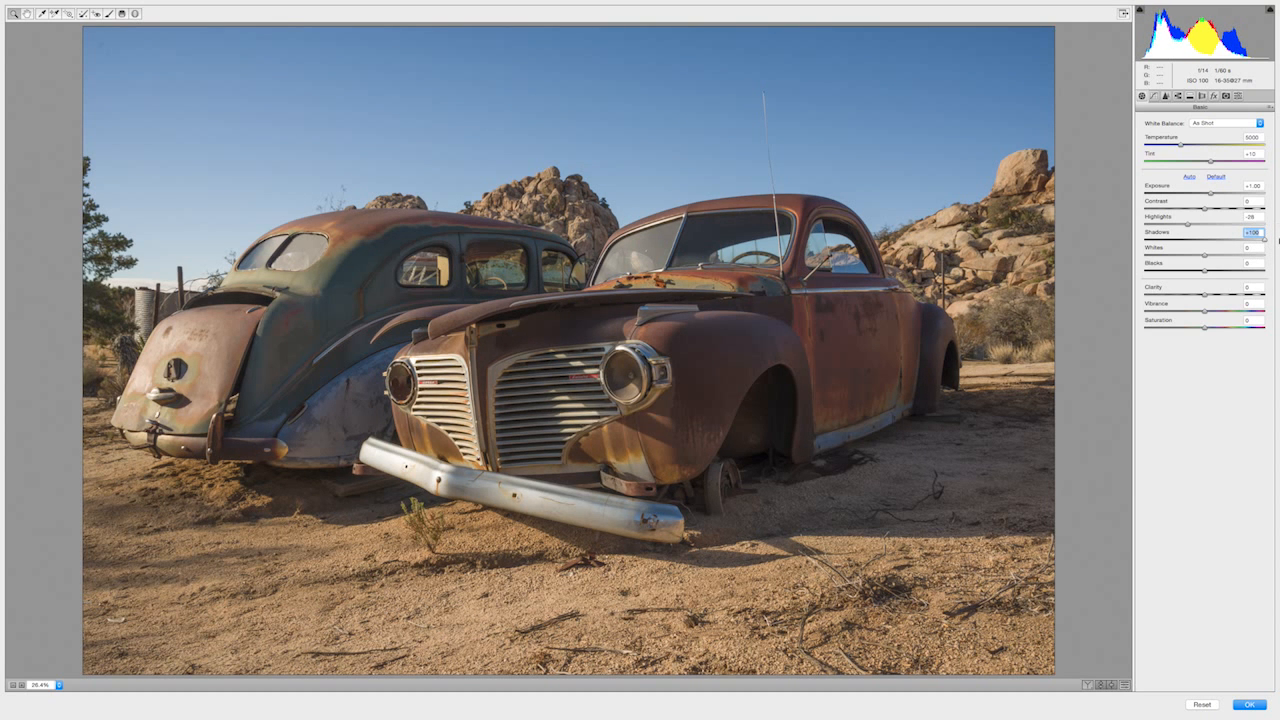
left_click_drag(1187, 224, 1119, 228)
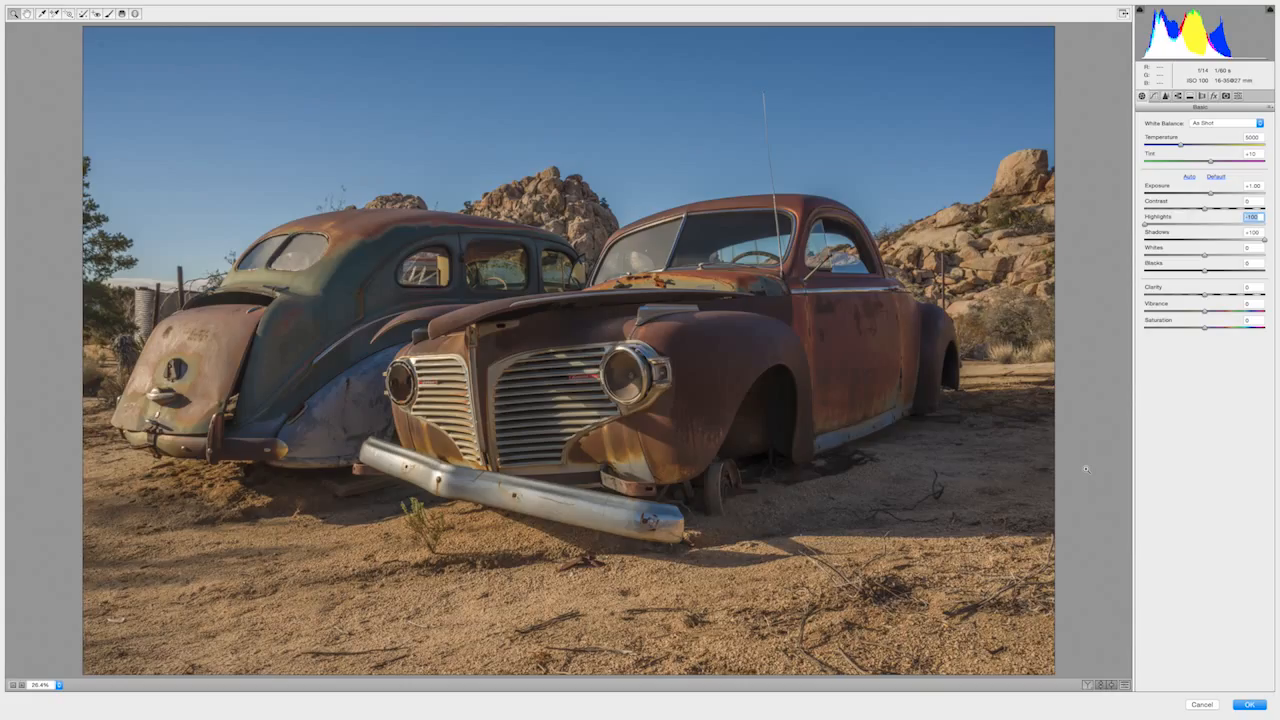
- Check the clipping and set whites to -18, blacks to +6 and clarity to +9
left_click(1205, 257)
left_click(1205, 257, "alt")
left_click(1205, 257, "alt")
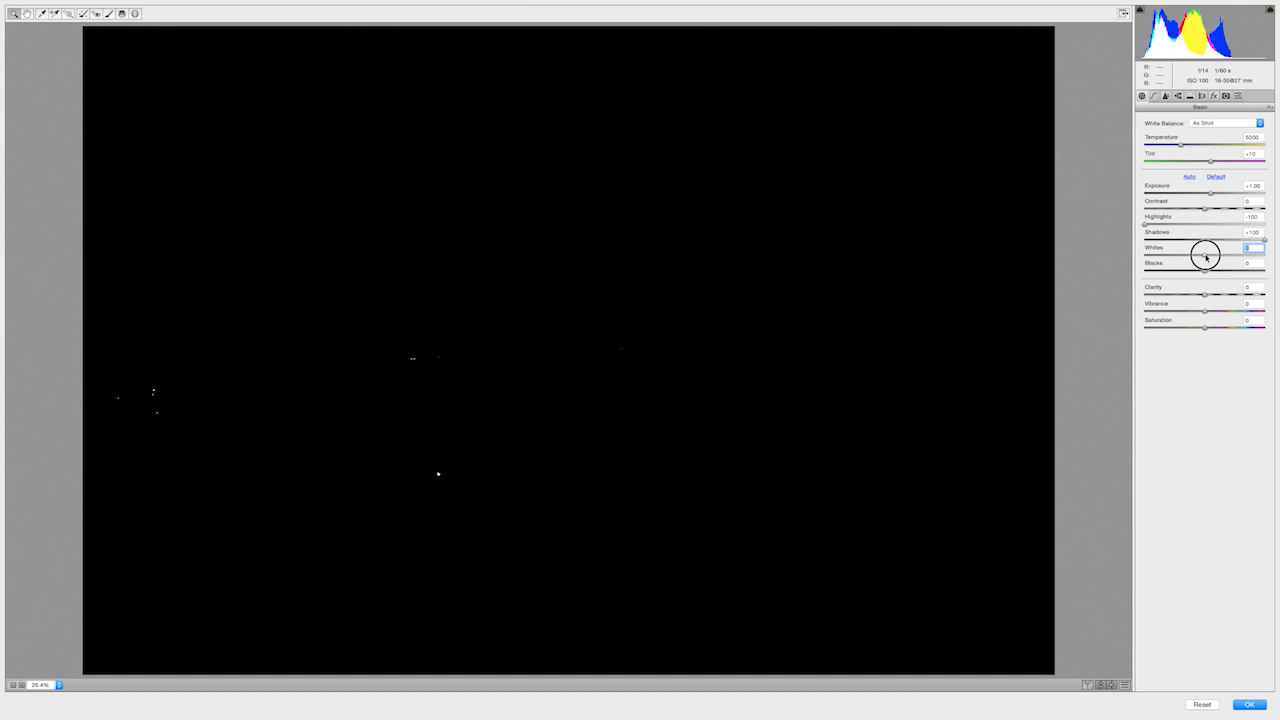
left_click_drag(1205, 257, 1211, 297)
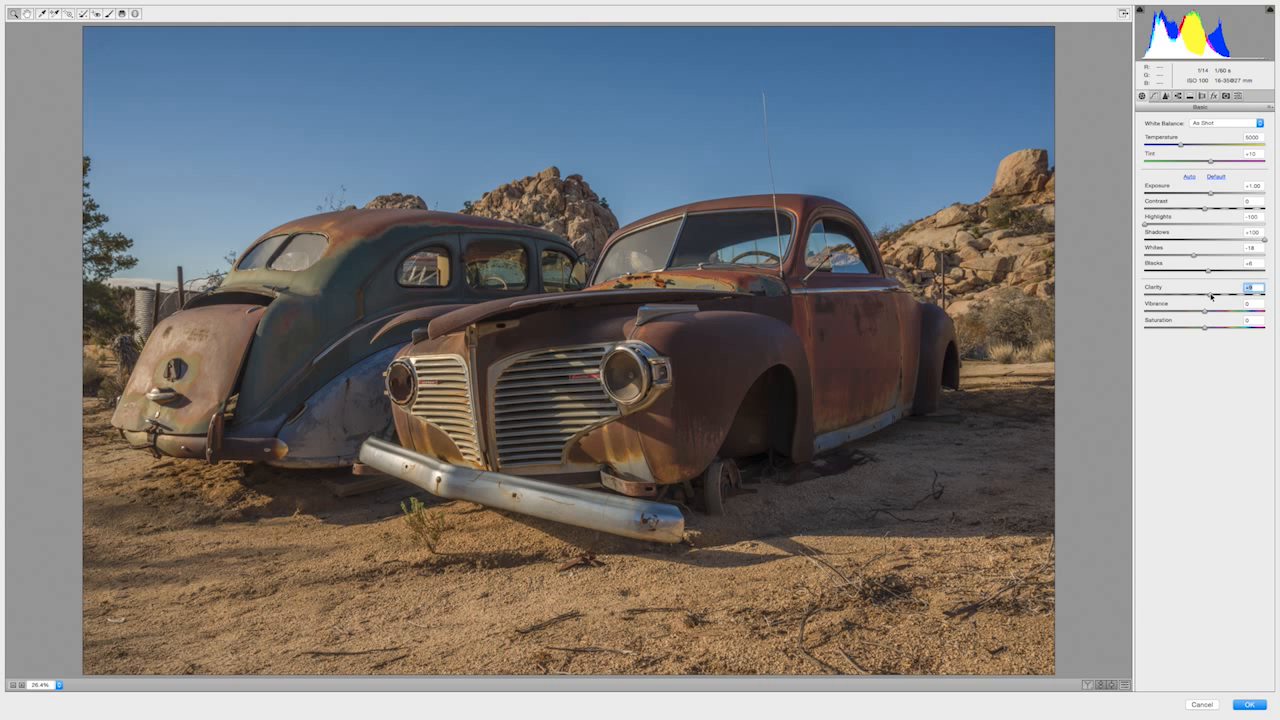
- Set the temperature to 4400, judging the colours with saturation temporarily pushed to +100 and brought back near zero
left_click_drag(1204, 325, 1272, 324)
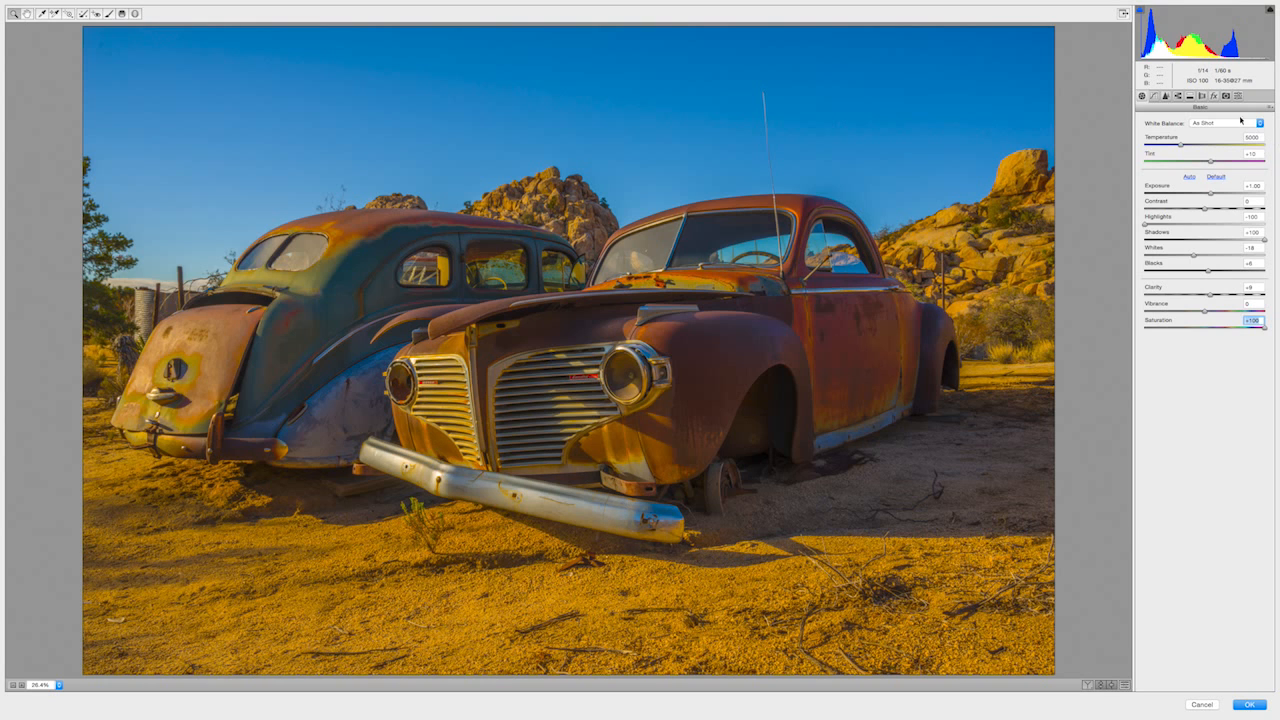
left_click_drag(1180, 146, 1174, 145)
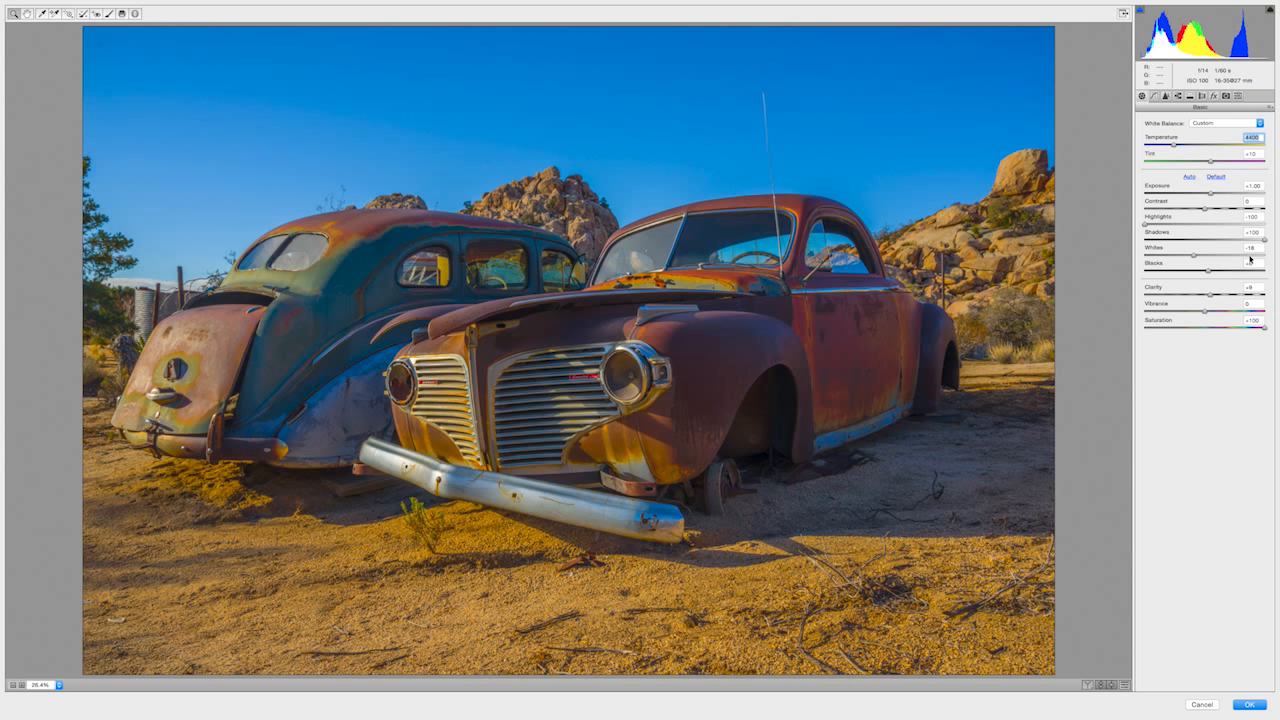
left_click_drag(1264, 327, 1202, 331)
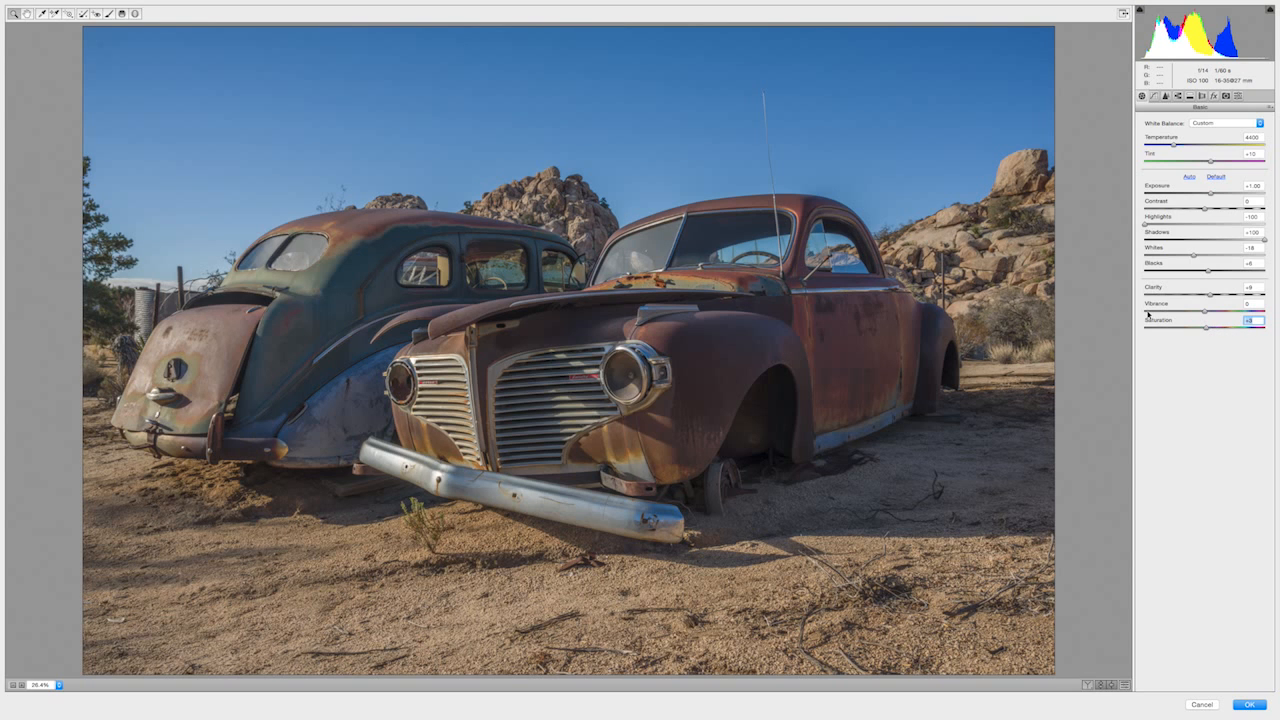
- Adjust vibrance to about -18 and saturation to about +12, and apply the Camera Raw Filter
mouse_move(1204, 331)
left_mouse_down()
mouse_move(1222, 327)
mouse_move(1197, 329)
mouse_move(1213, 329)
mouse_move(1193, 314)
left_mouse_up()
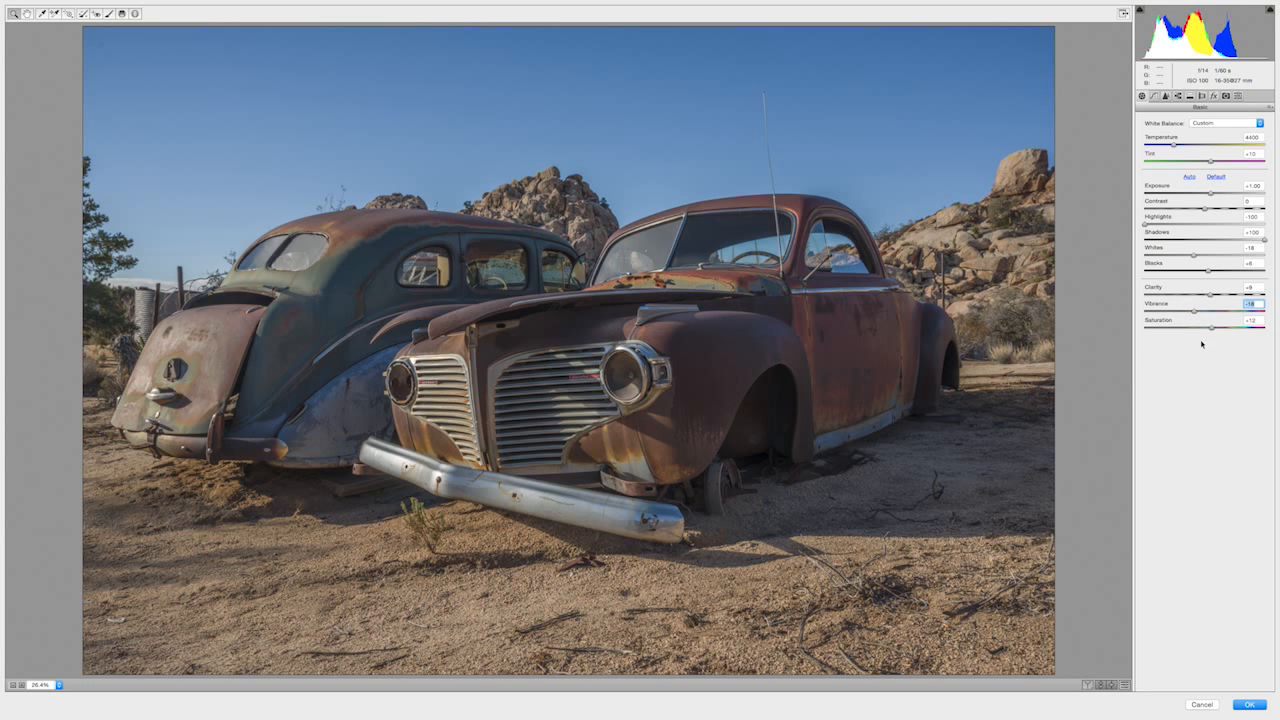
left_click_drag(1194, 311, 1195, 313)
left_click_drag(1212, 329, 1194, 314)
left_click(1250, 705)
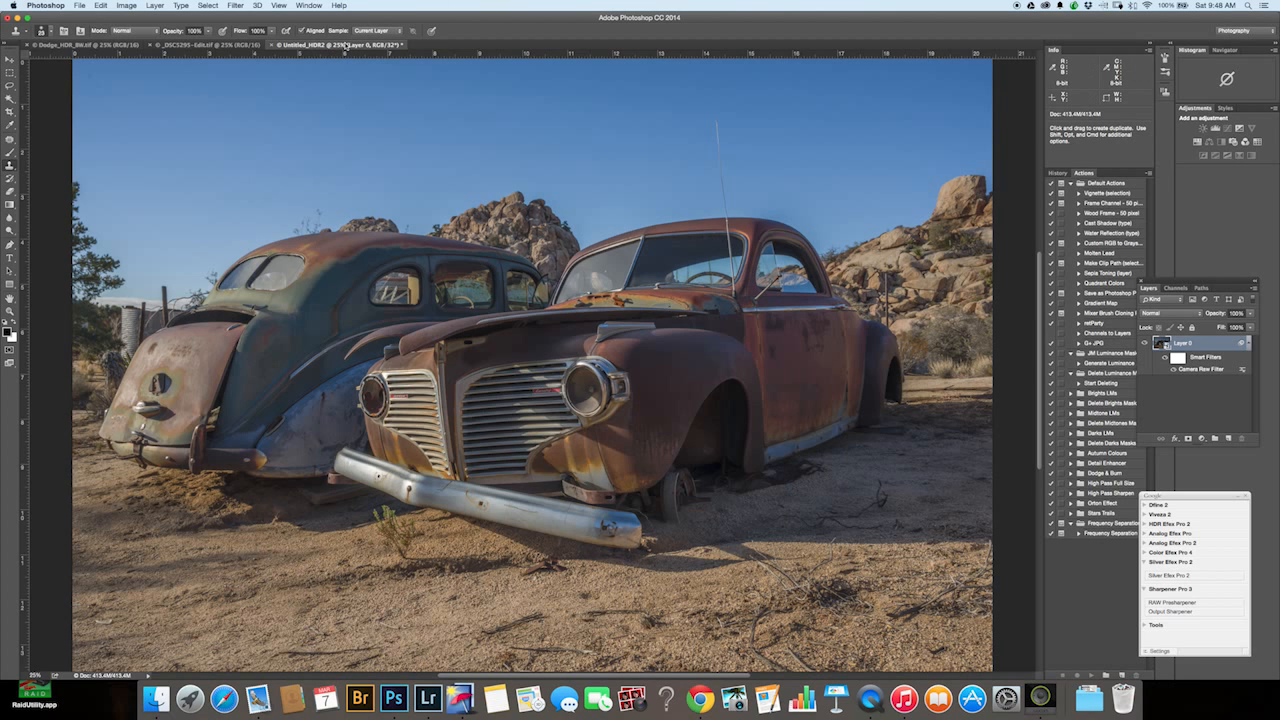
- Convert the merged HDR image to 16 Bits/Channel, merging its layers before the depth change
left_click(101, 6)
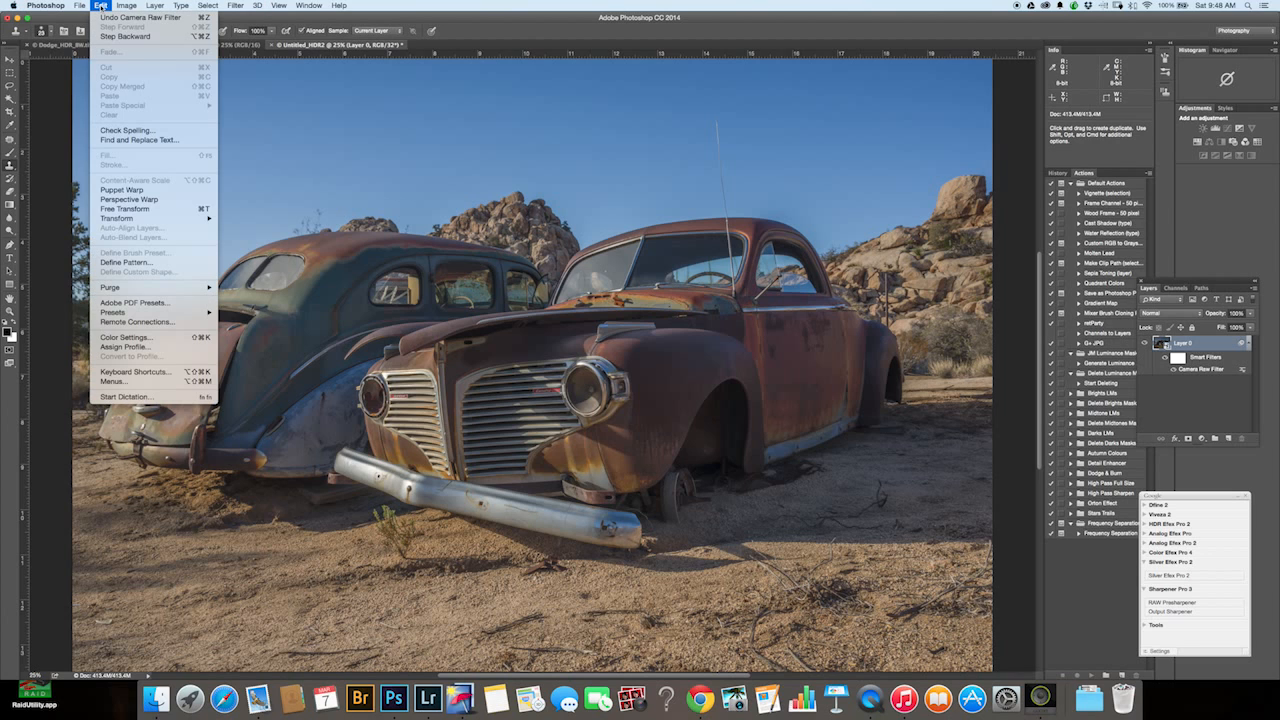
mouse_move(118, 6)
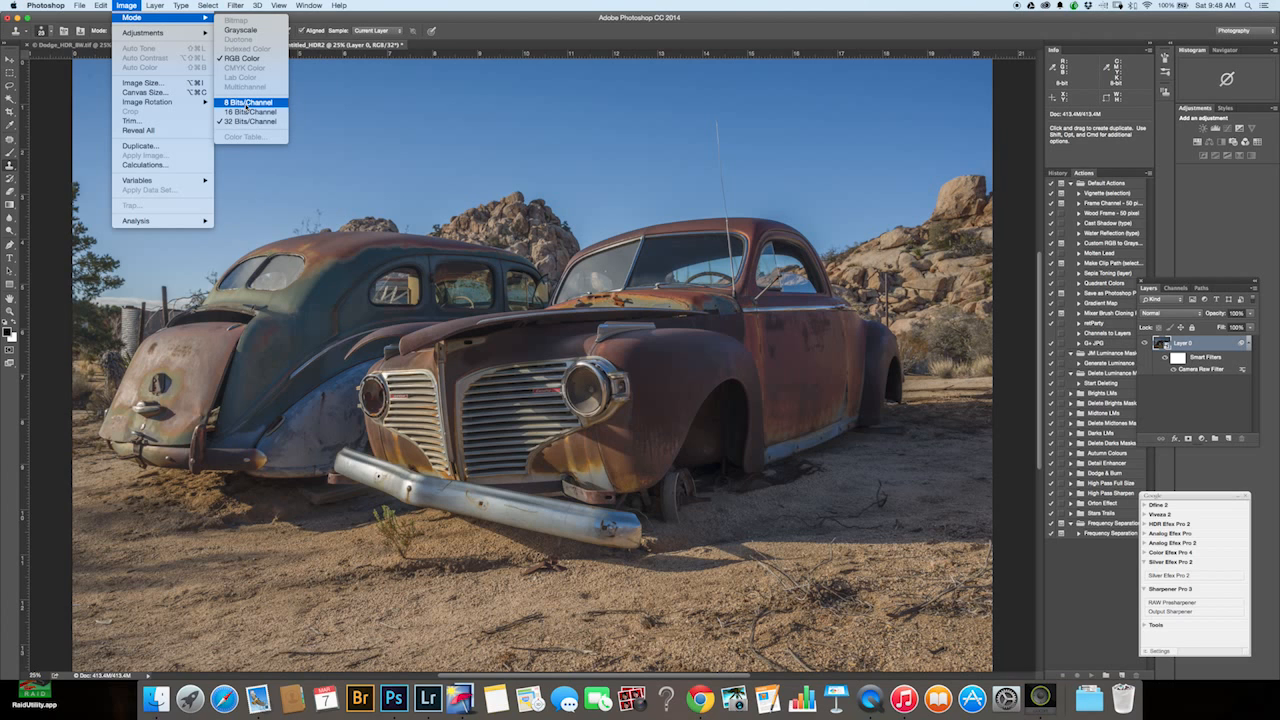
left_click(247, 112)
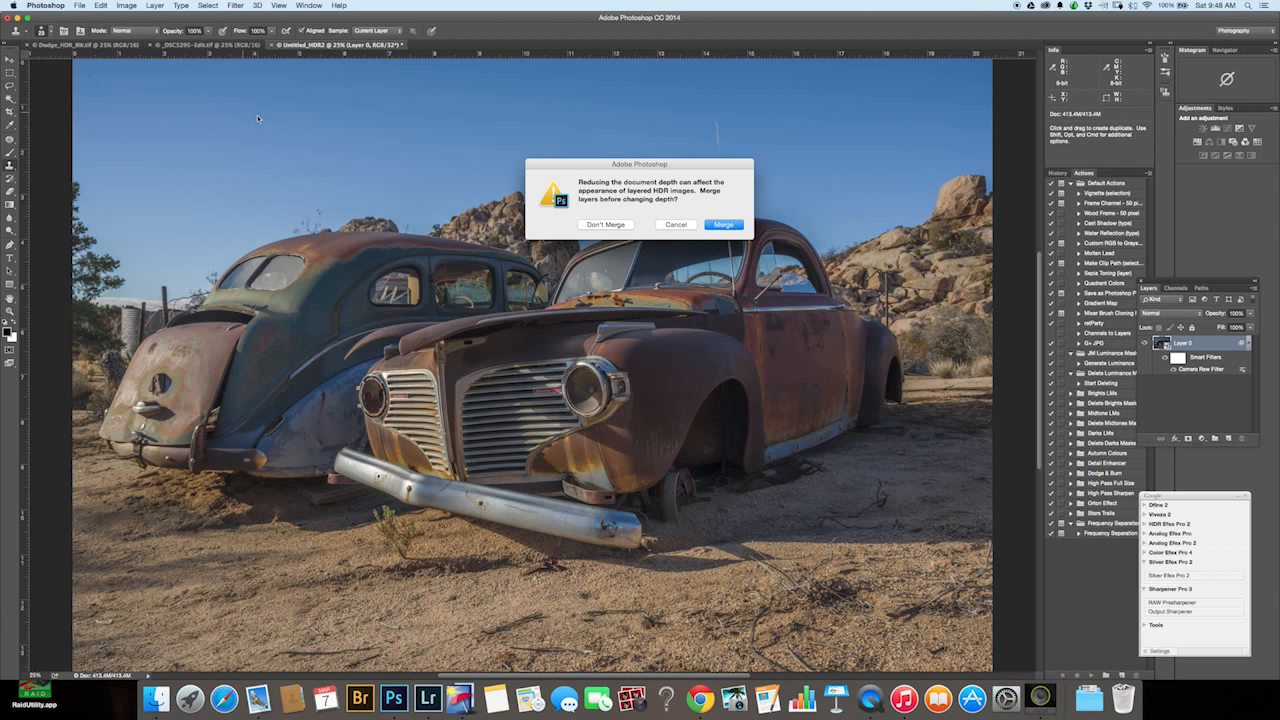
left_click(724, 225)
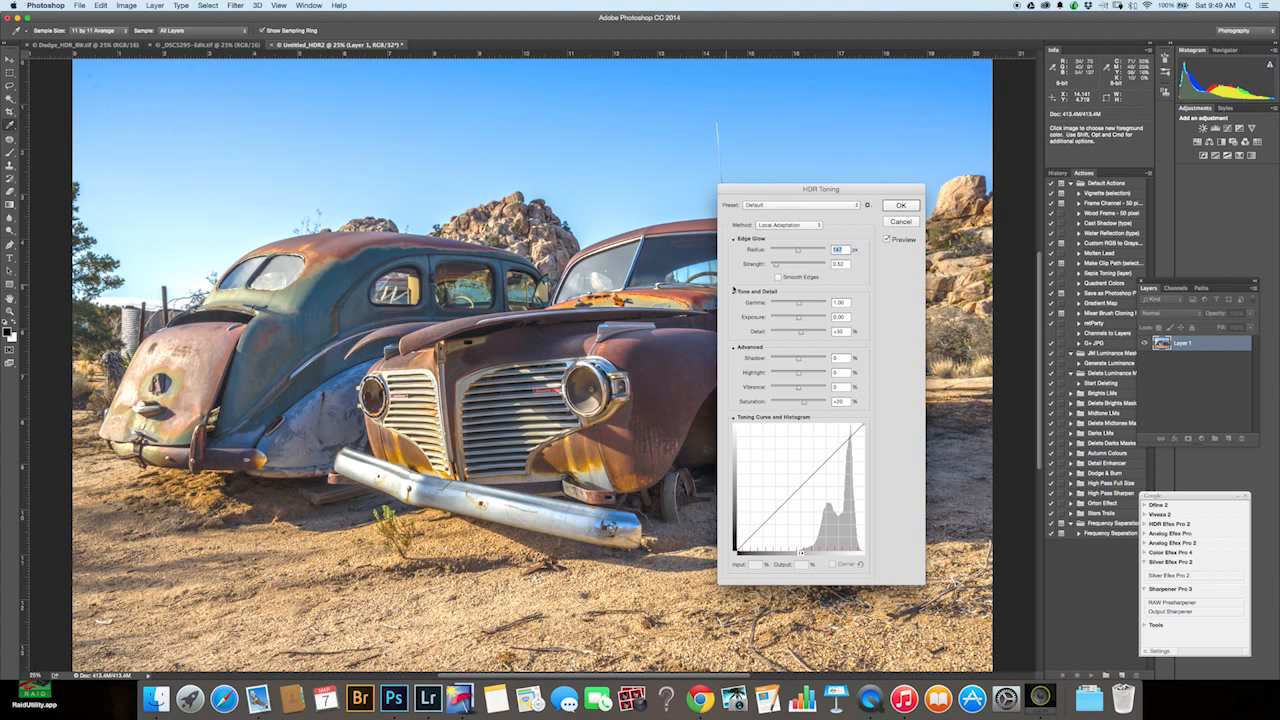
- Set the HDR Toning method to Exposure and Gamma and apply the conversion
mouse_move(799, 303)
left_mouse_down()
mouse_move(810, 304)
mouse_move(790, 317)
left_mouse_up()
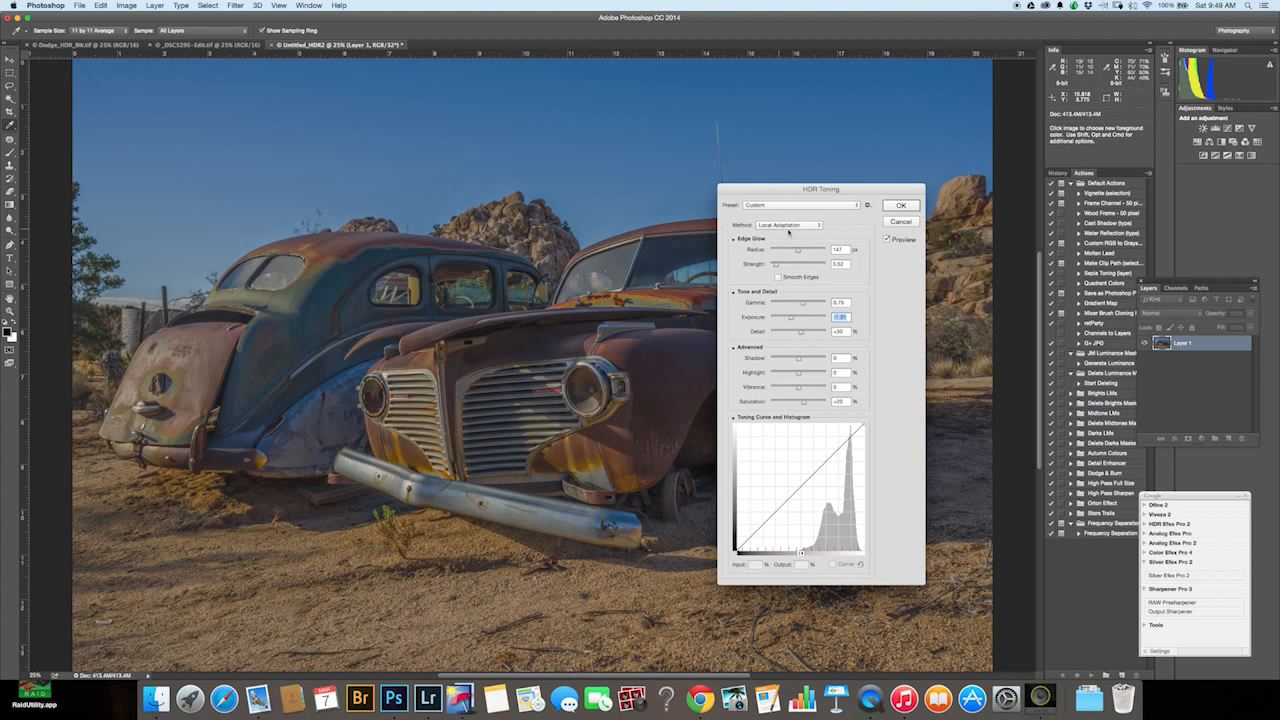
left_click(799, 228)
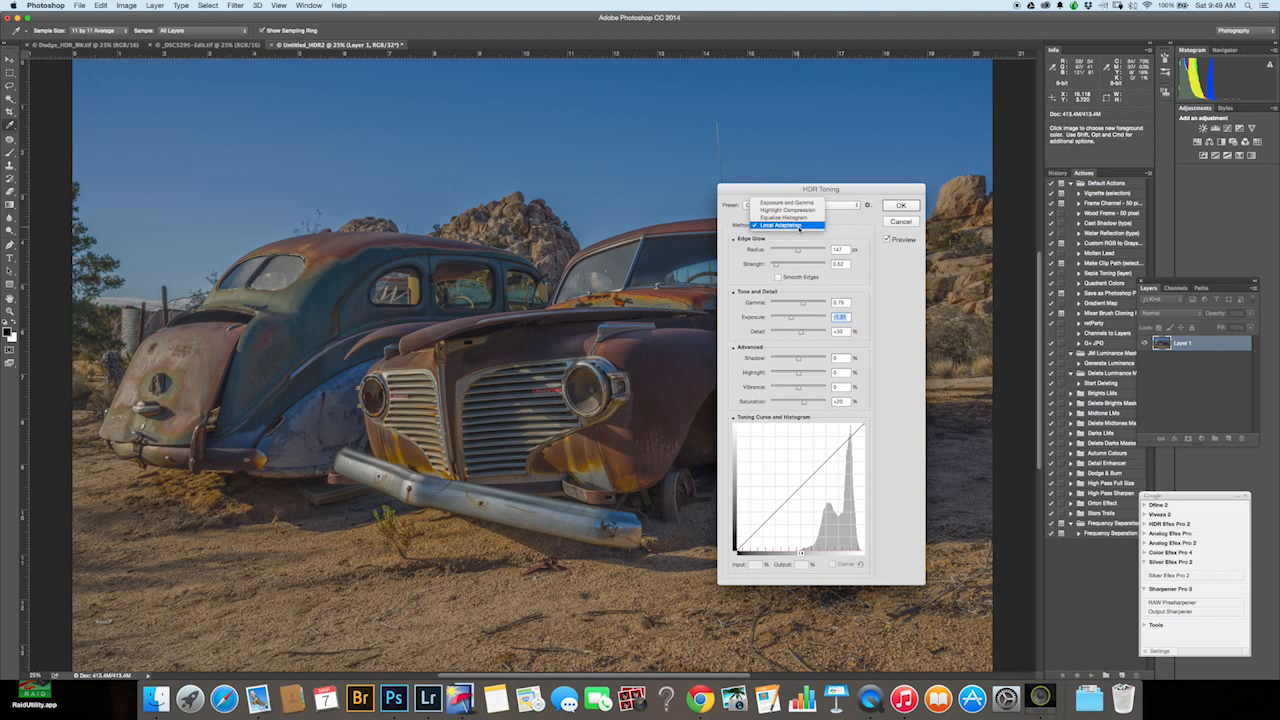
left_click(793, 203)
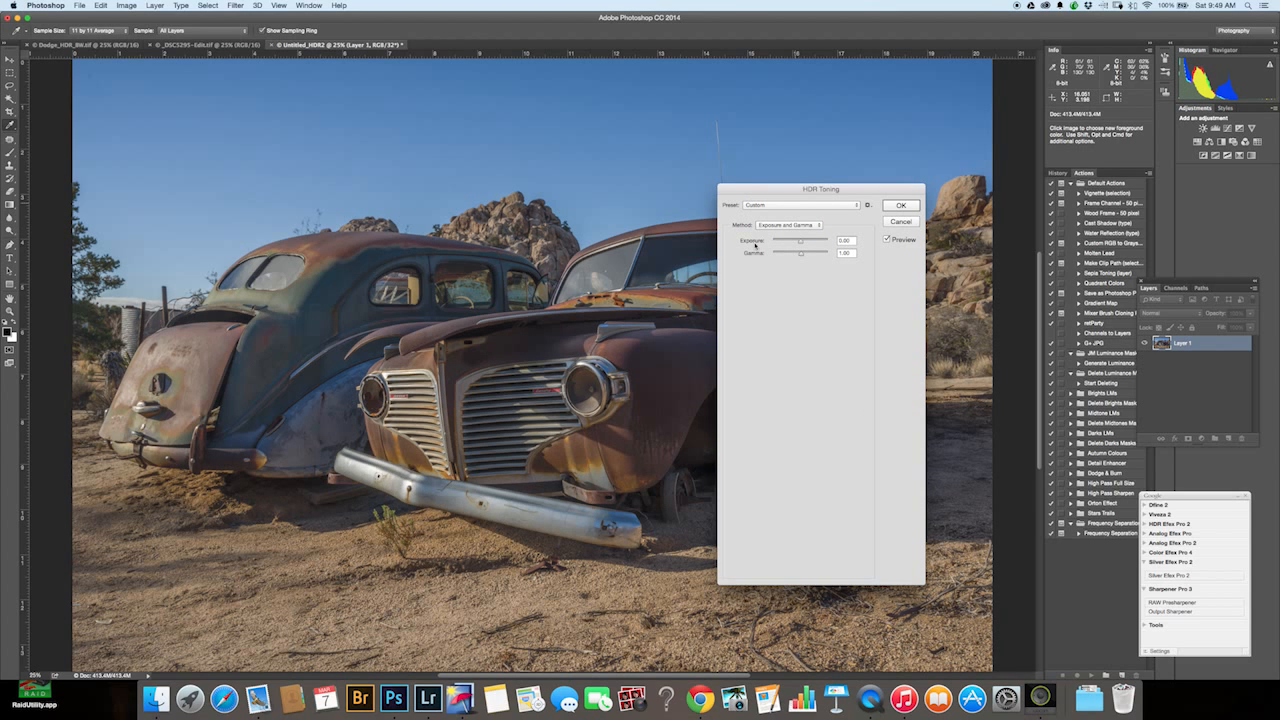
left_click(906, 206)
key("s")
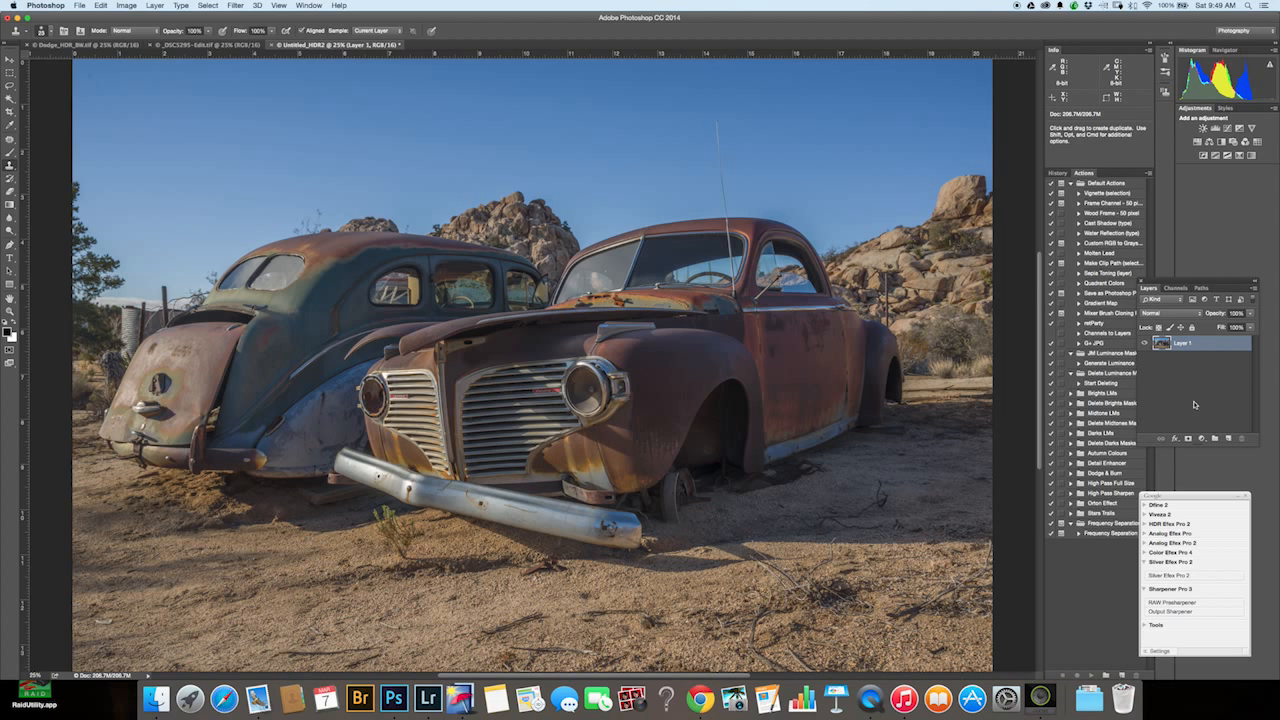
- Start the Camera Raw Filter on the 16-bit layer and set contrast to +43, highlights to about +39 and shadows to about +65
left_click(237, 6)
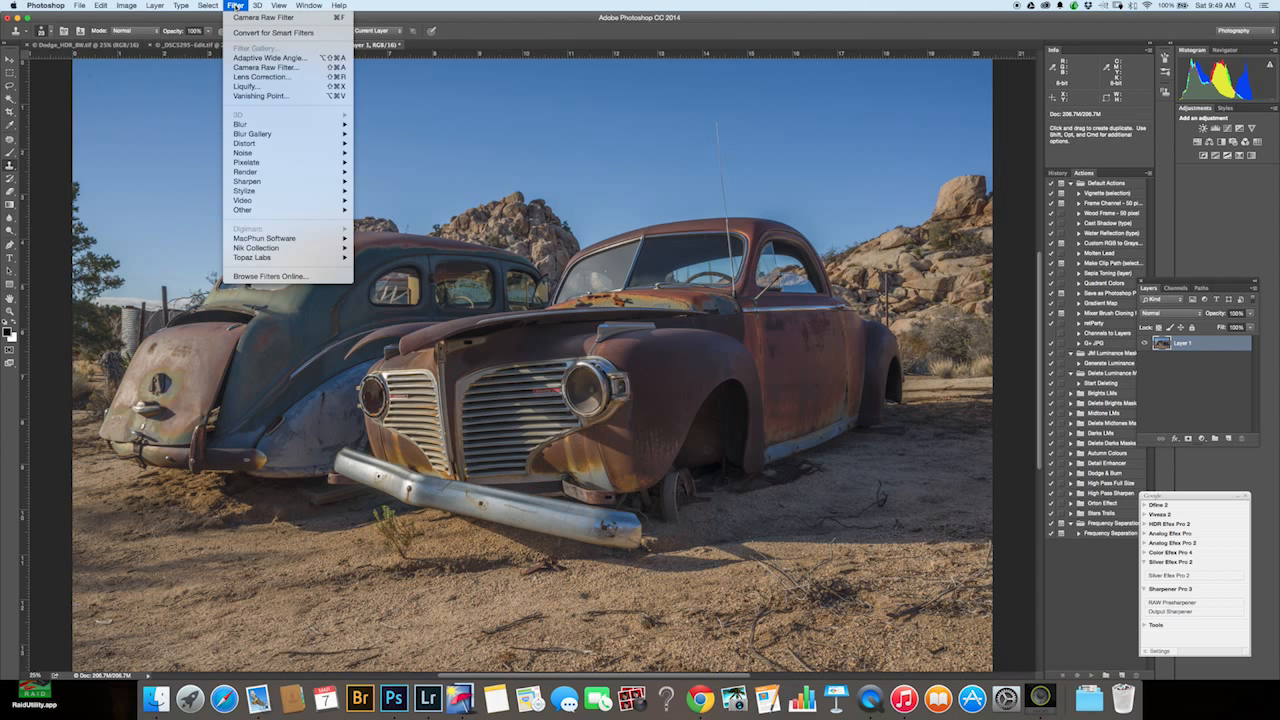
left_click(267, 69)
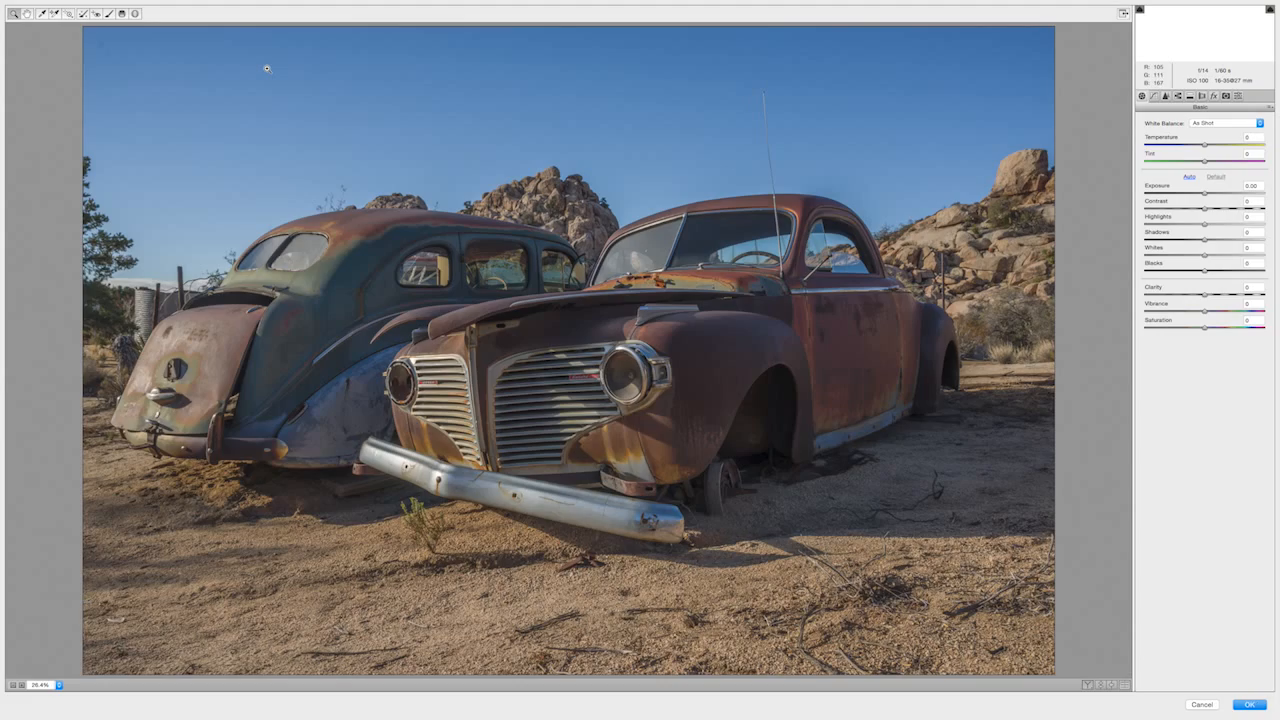
left_click_drag(1204, 208, 1243, 242)
key("alt")
key("alt")
- Check the clipping and set whites to -7, blacks to about -16 and clarity to about +5
left_click(1204, 255)
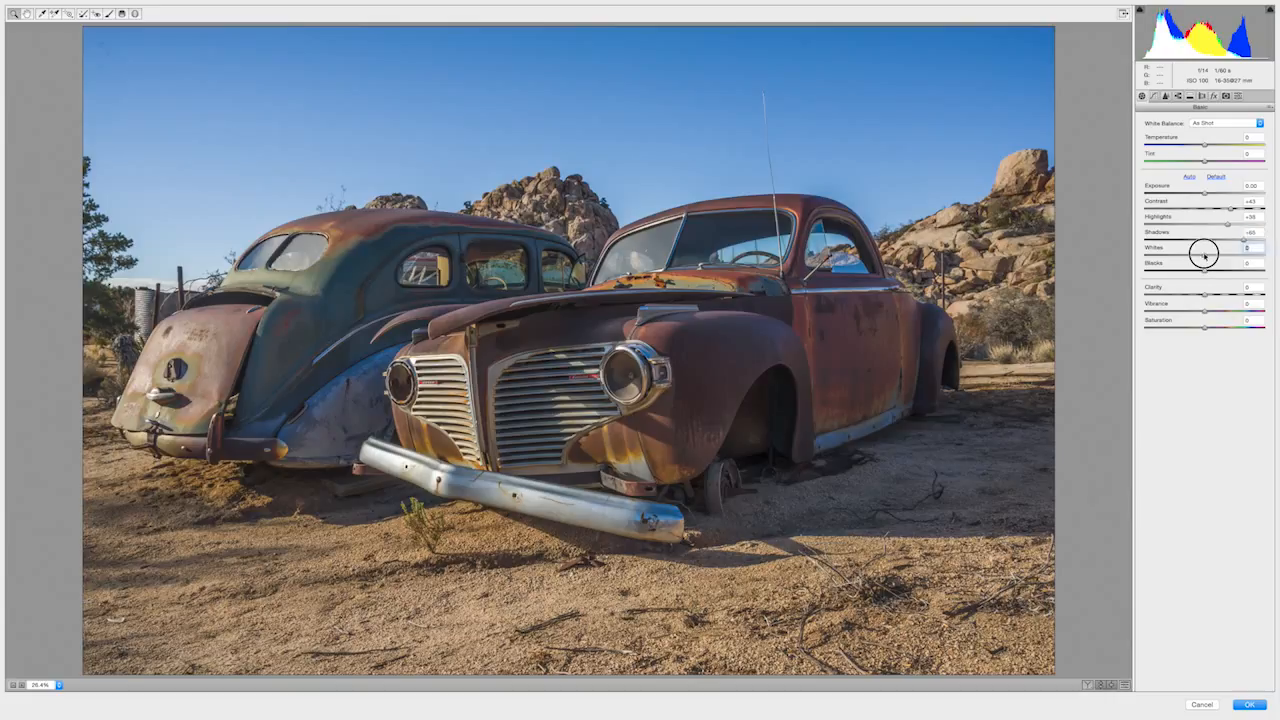
key("alt")
left_click_drag(1204, 255, 1221, 327)
left_click(1204, 271, "alt")
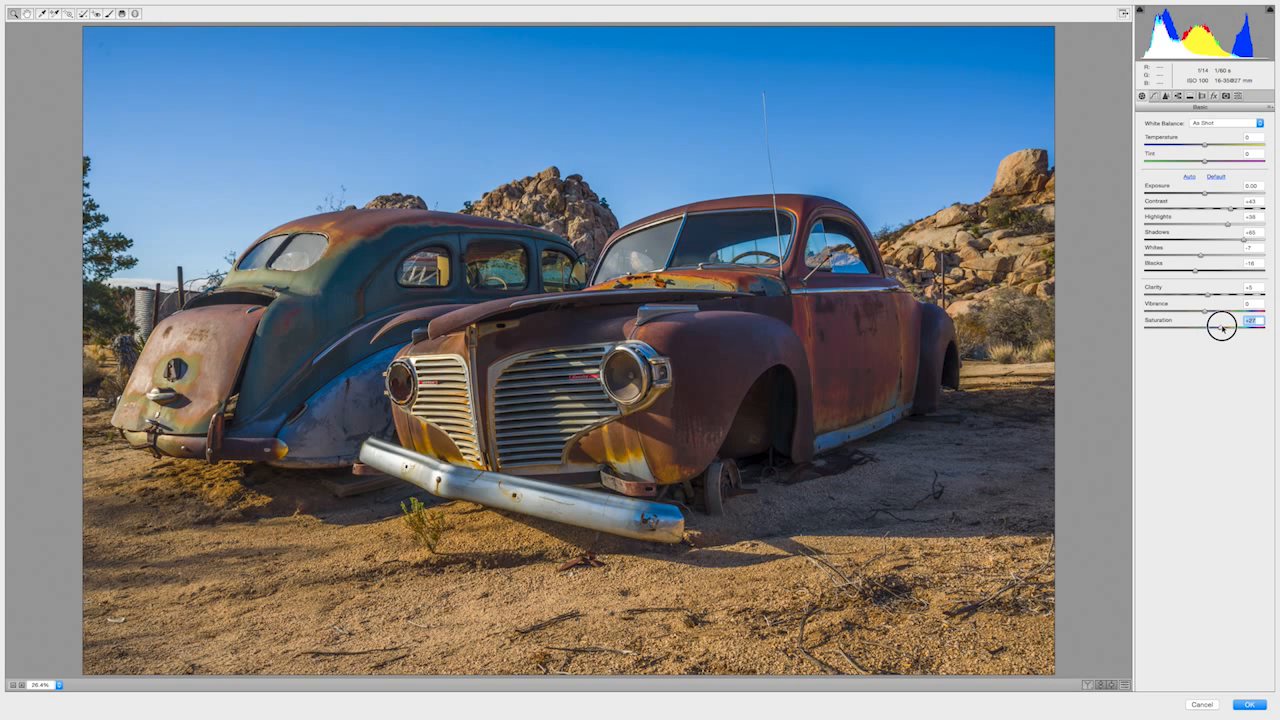
- Raise the saturation to +43 and lower the vibrance to about -12
left_click_drag(1221, 327, 1221, 327)
mouse_move(1206, 313)
left_mouse_down()
mouse_move(1229, 326)
mouse_move(1196, 311)
left_mouse_up()
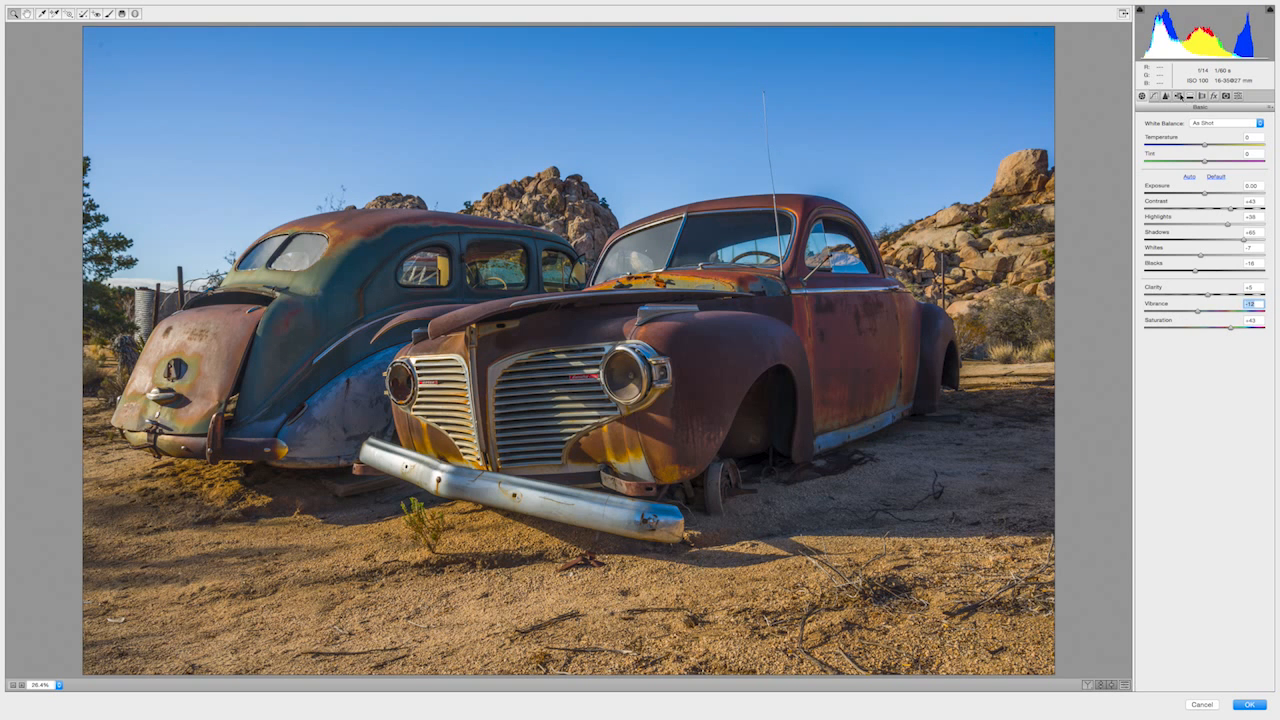
- Reduce the saturation of the blues to about -23 in the HSL adjustments and apply the Camera Raw Filter
left_click(1178, 96)
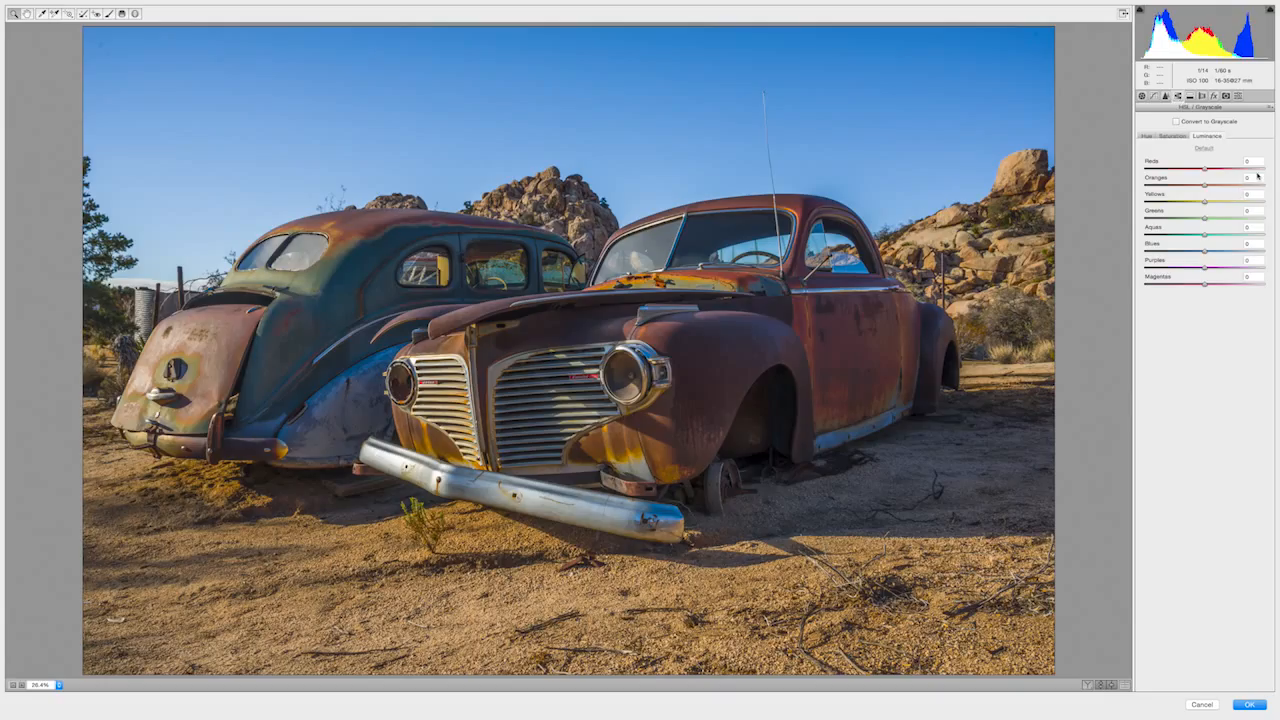
left_click(1168, 136)
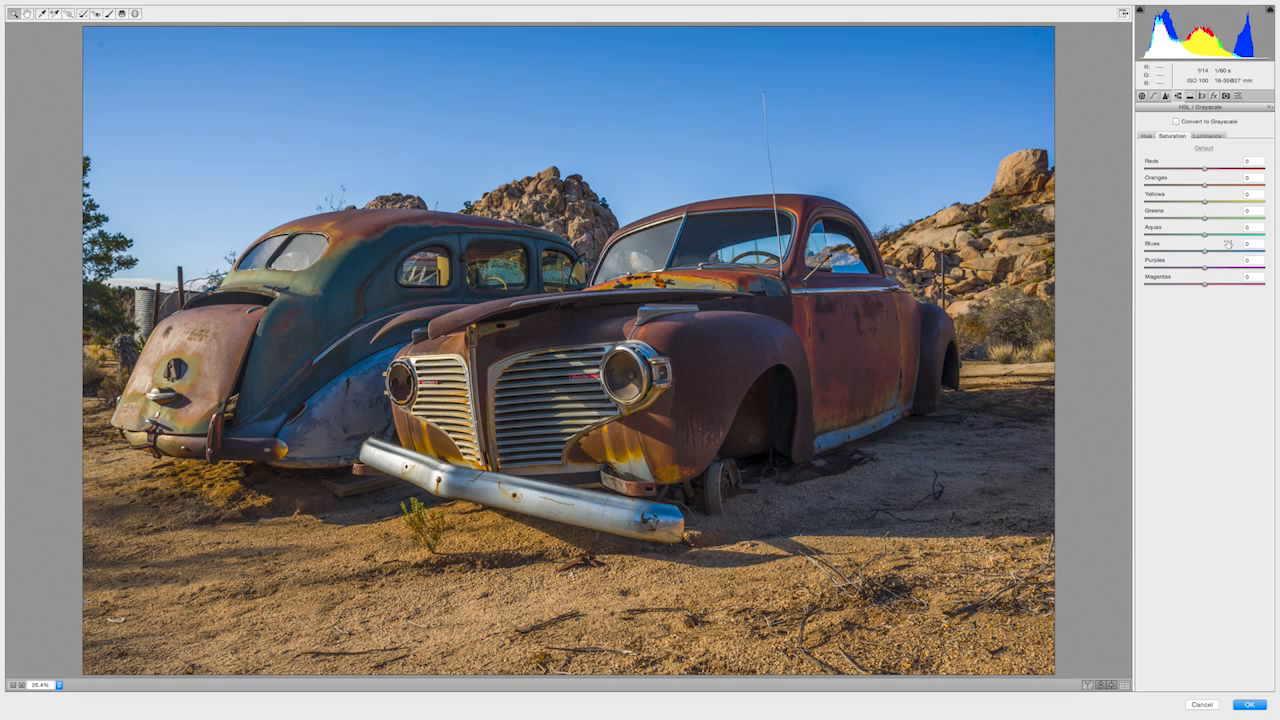
left_click(1205, 252)
left_click_drag(1205, 252, 1191, 253)
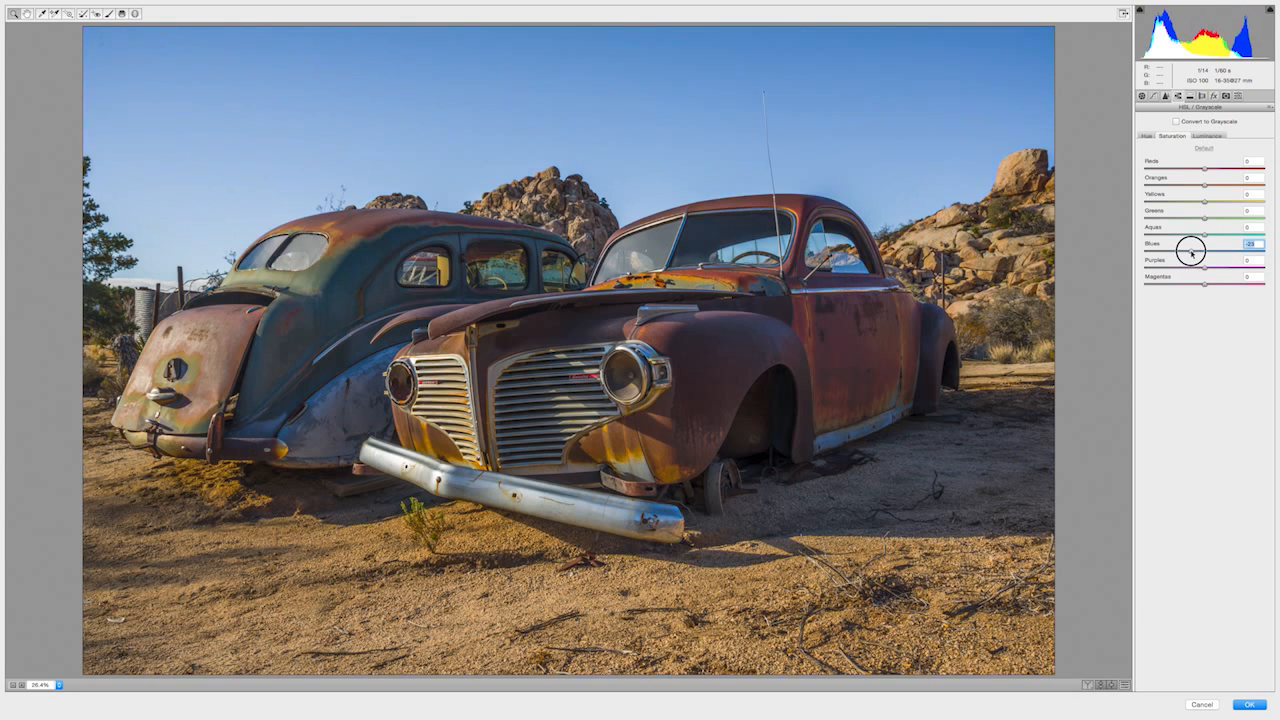
left_click_drag(1191, 253, 1190, 253)
left_click(1247, 706)
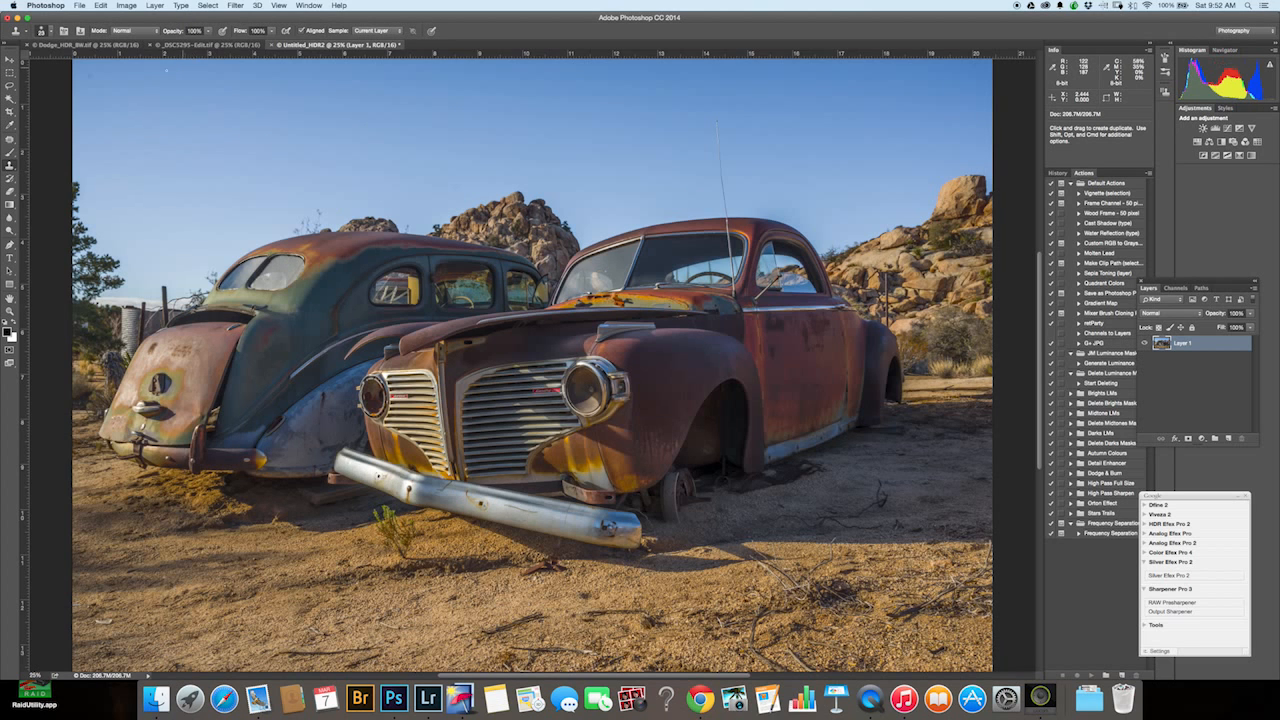
- Compare the result with the finished colour version _DSC5295-Edit.tif and the black-and-white version Dodge_HDR_BW.tif
left_click(206, 46)
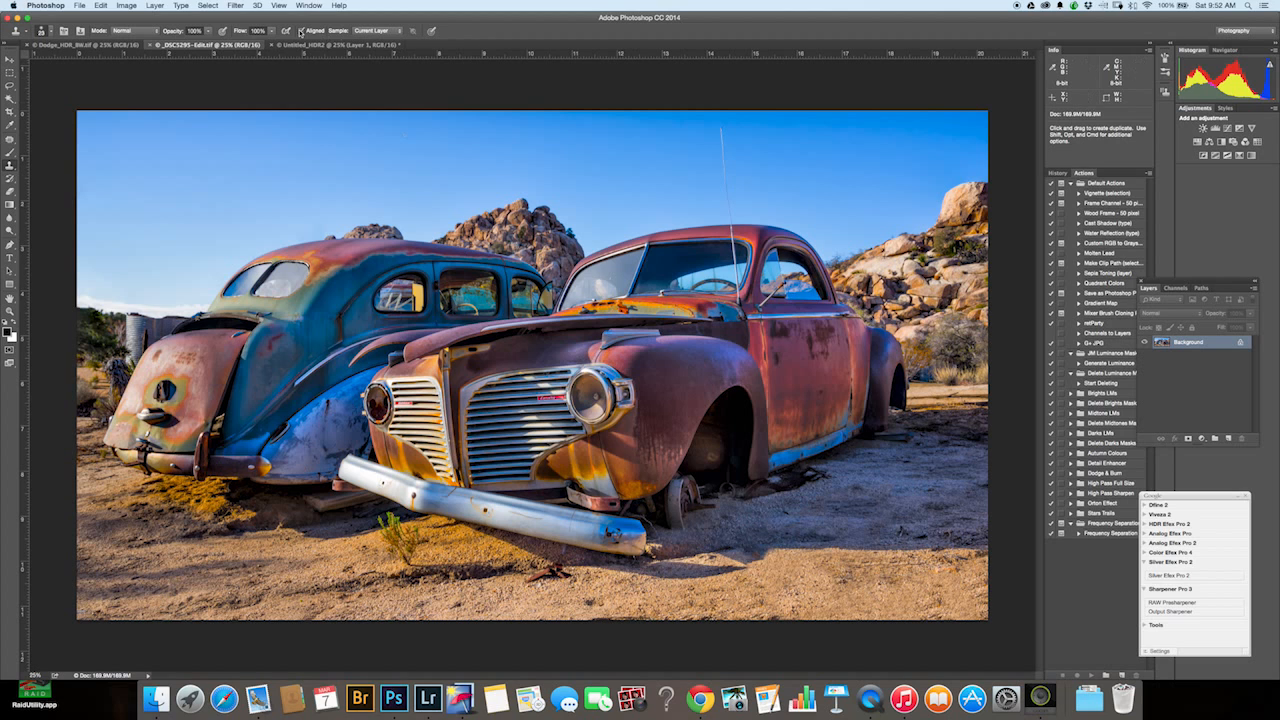
left_click(102, 46)
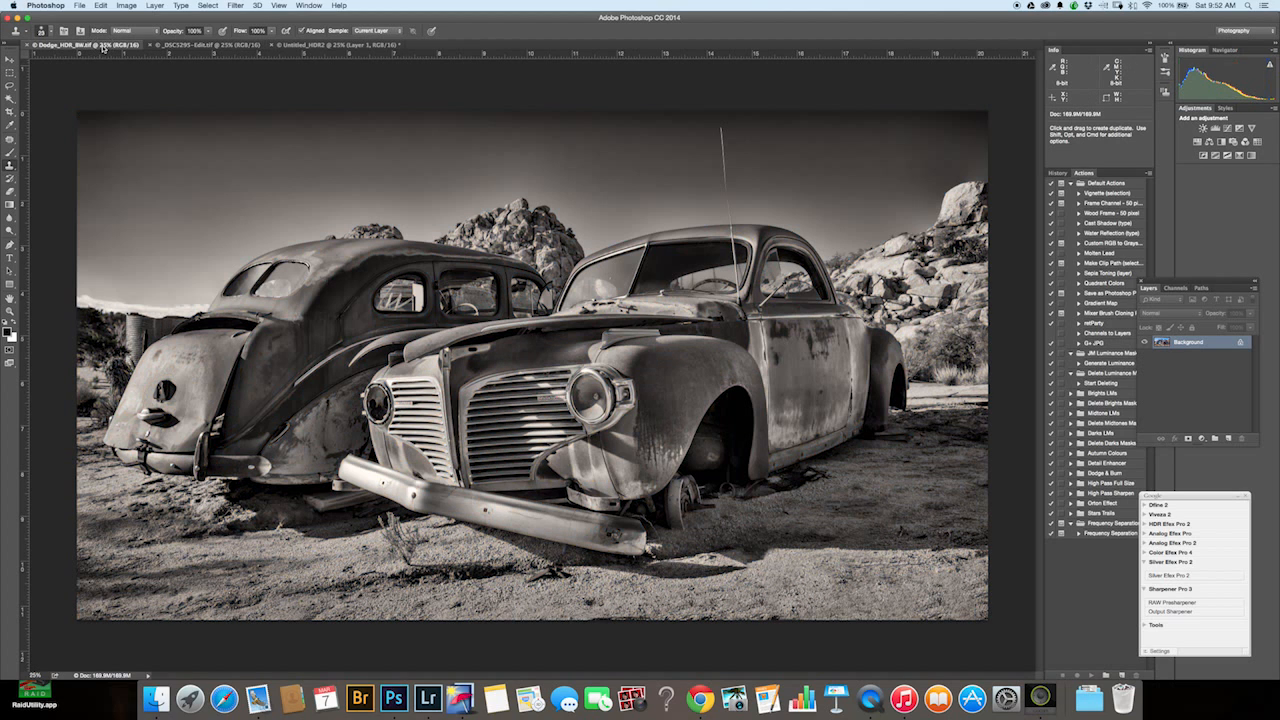